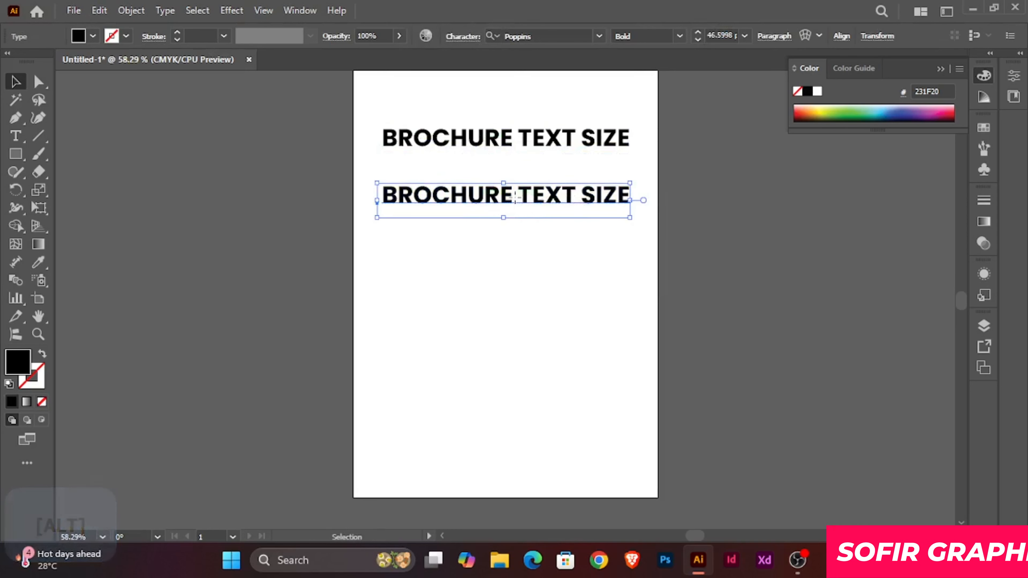
Step: Replace the text of the second BROCHURE TEXT SIZE line with HEADLINE
{"action": "double_click", "coordinate": [515, 198]}
{"action": "left_click_drag", "start_coordinate": [629, 193], "coordinate": [305, 210]}
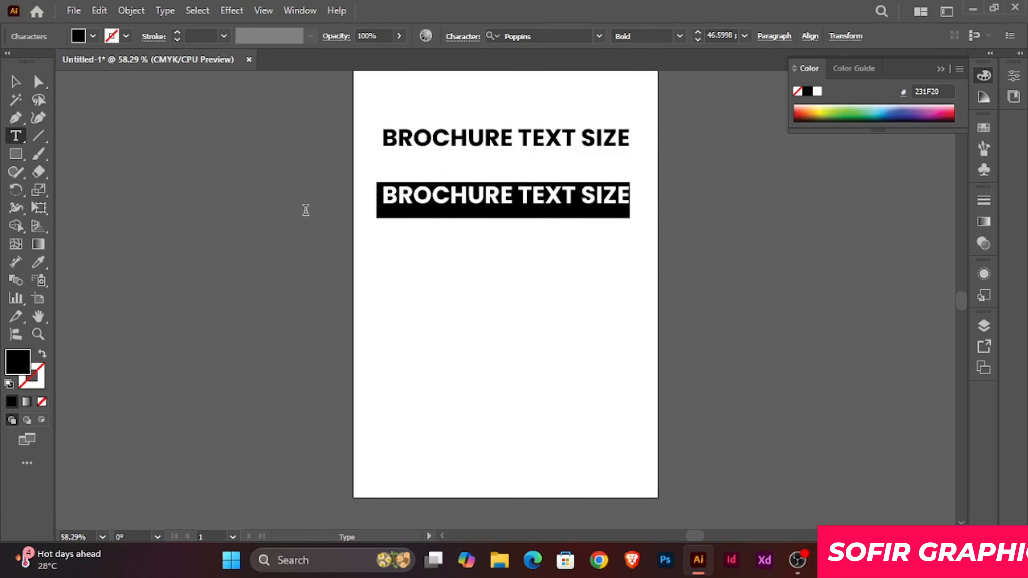
{"action": "type", "text": "HEADLINE"}
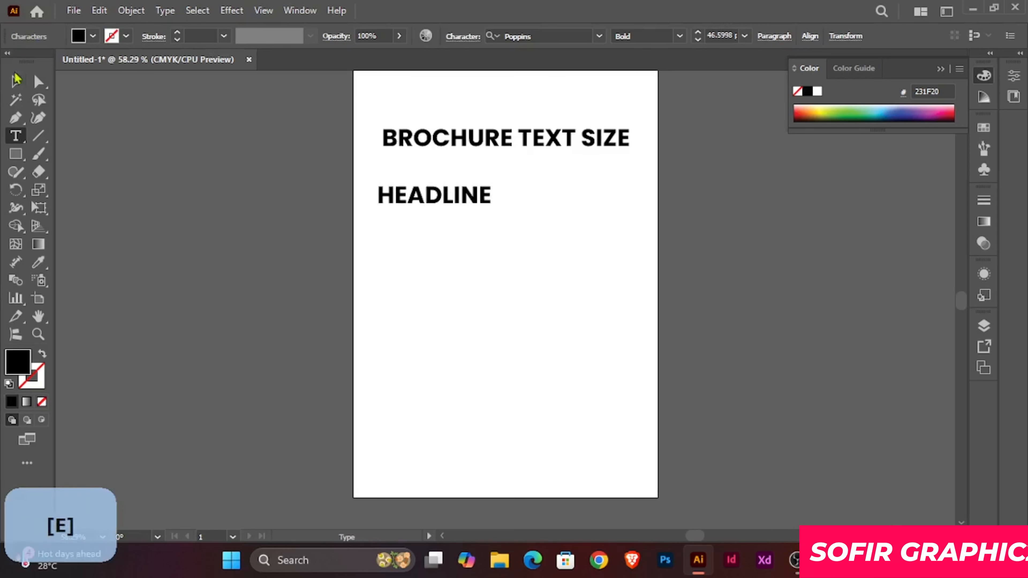
{"action": "left_click", "coordinate": [16, 82]}
Step: Reduce the font size of the HEADLINE text to 40 pt
{"action": "left_click", "coordinate": [702, 41]}
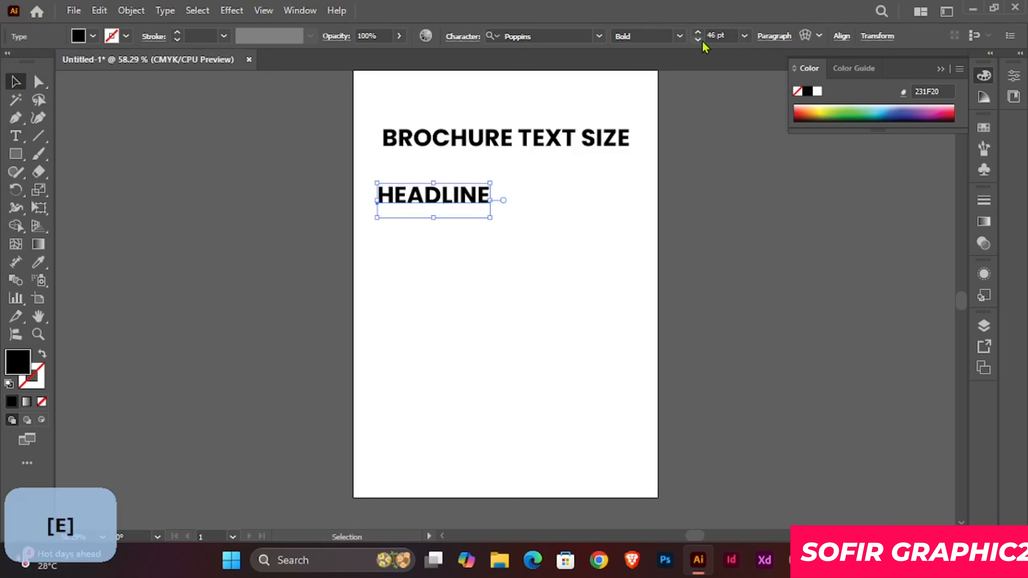
{"action": "left_click", "coordinate": [701, 41]}
{"action": "left_click", "coordinate": [702, 41]}
{"action": "left_click", "coordinate": [701, 41]}
{"action": "left_click", "coordinate": [702, 41]}
{"action": "left_click", "coordinate": [701, 41]}
{"action": "left_click", "coordinate": [698, 41]}
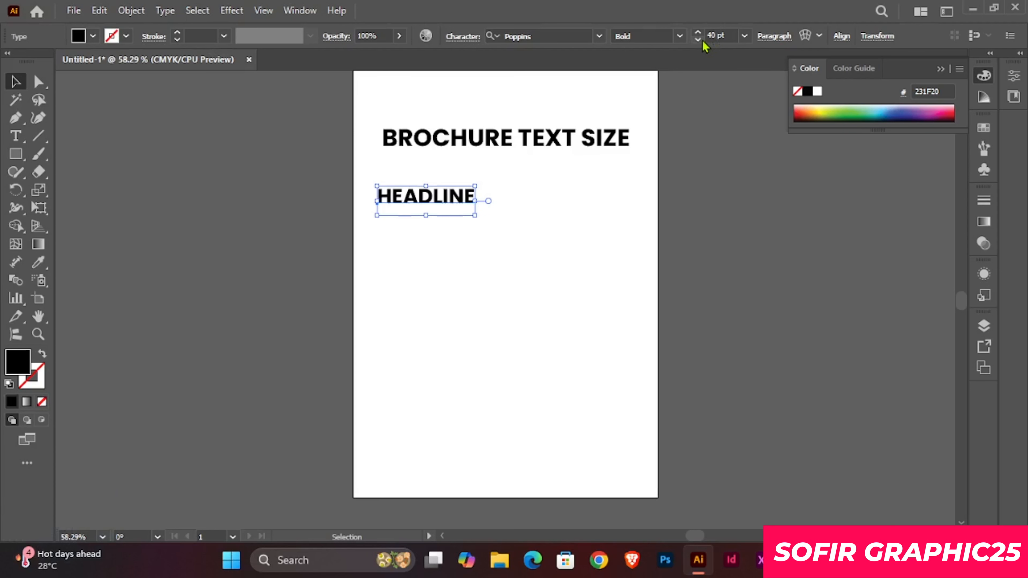
Step: Append the size range 35-40 PT after the word HEADLINE
{"action": "key", "text": "t"}
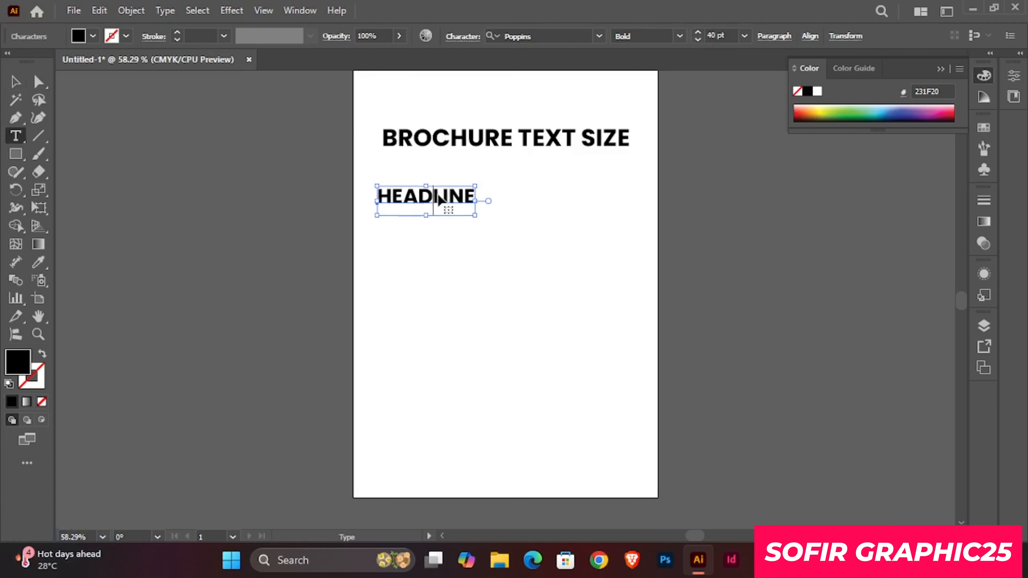
{"action": "left_click", "coordinate": [445, 195]}
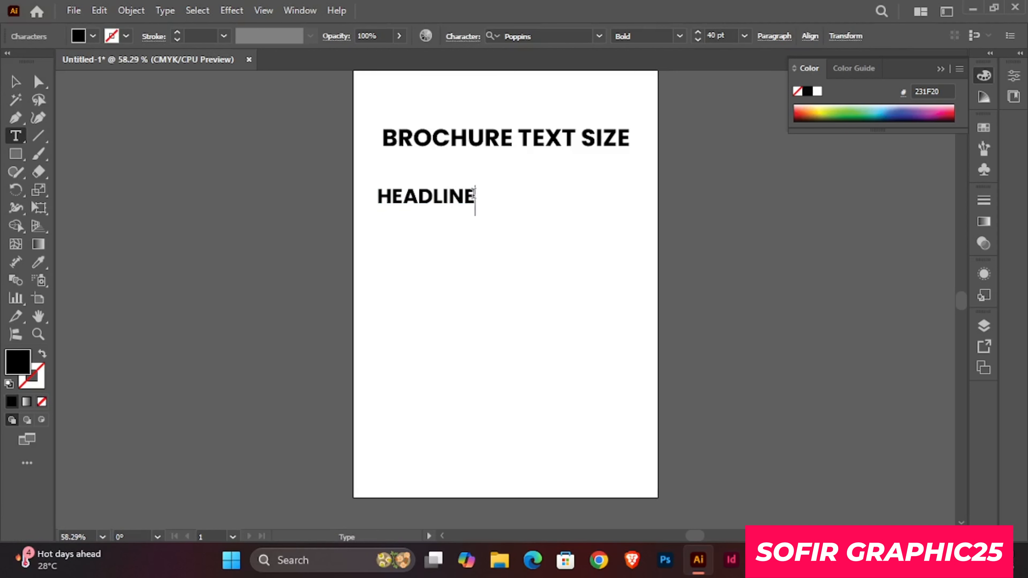
{"action": "type", "text": "3"}
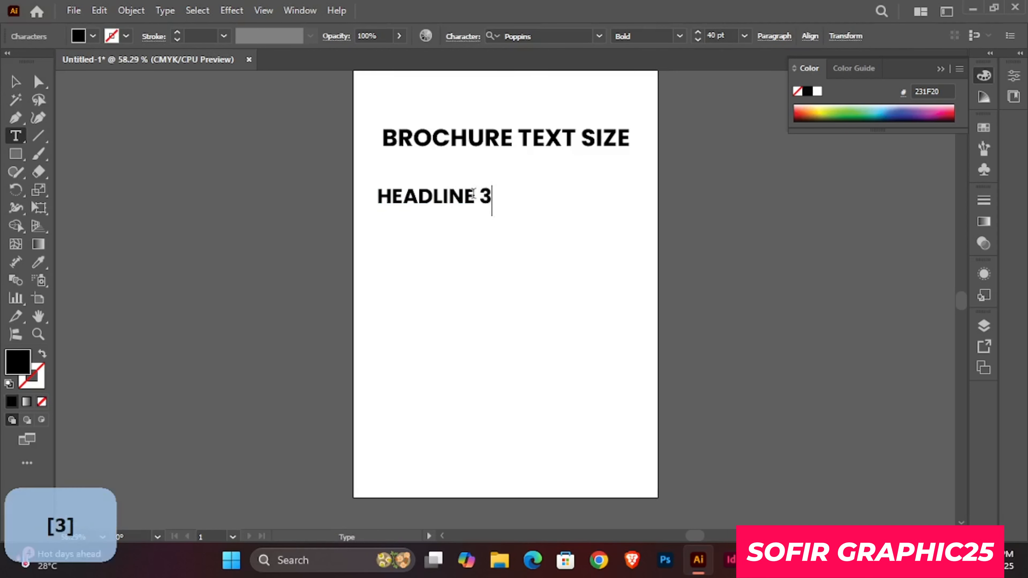
{"action": "type", "text": "5-"}
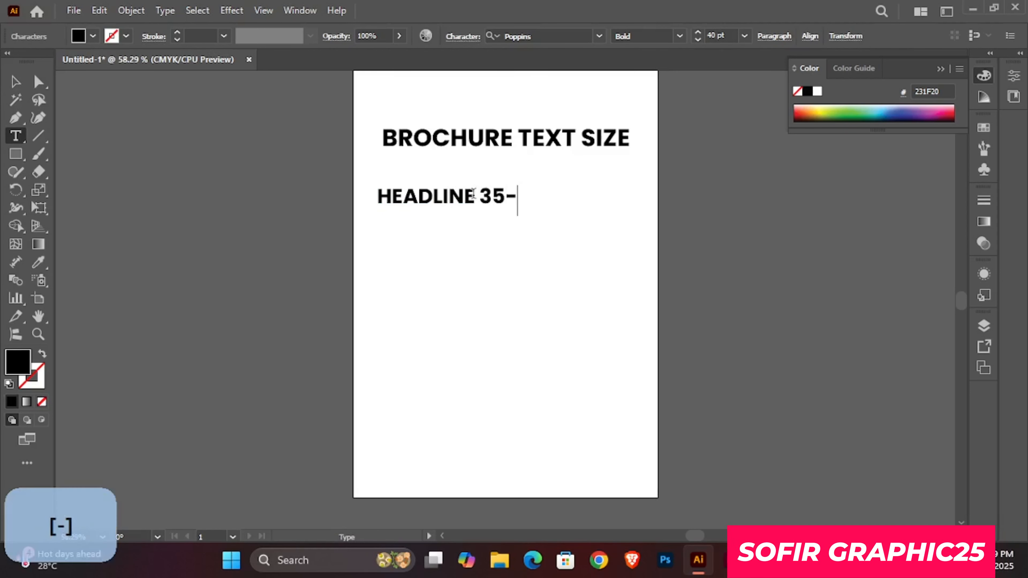
{"action": "type", "text": "4"}
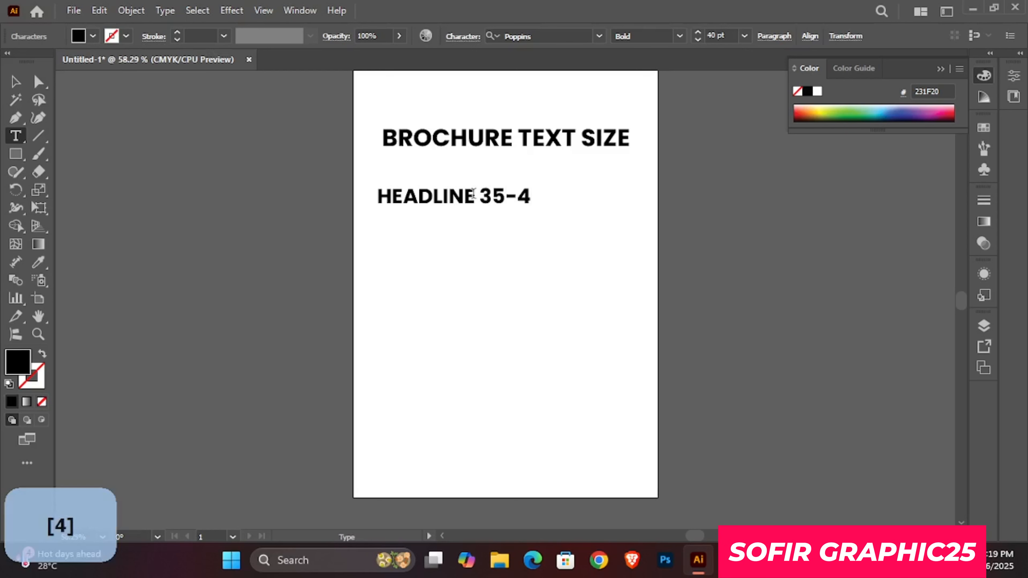
{"action": "type", "text": "0"}
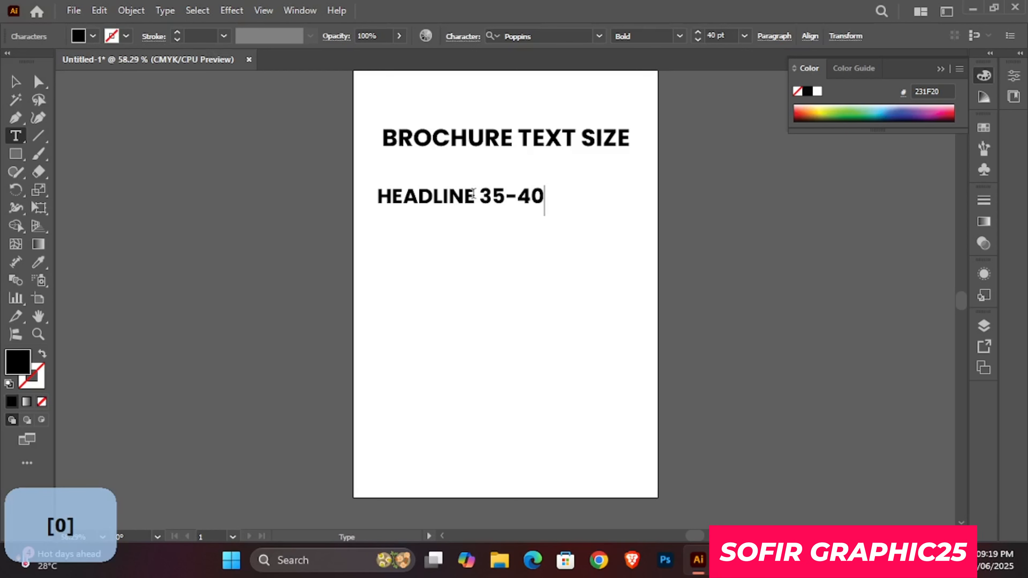
{"action": "type", "text": " PT"}
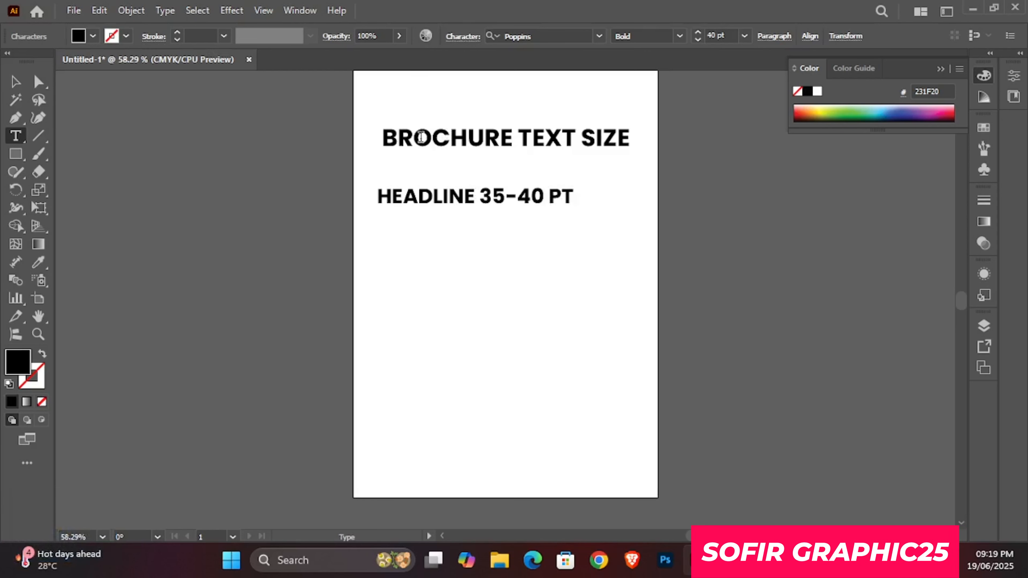
{"action": "left_click_drag", "start_coordinate": [573, 191], "coordinate": [265, 194]}
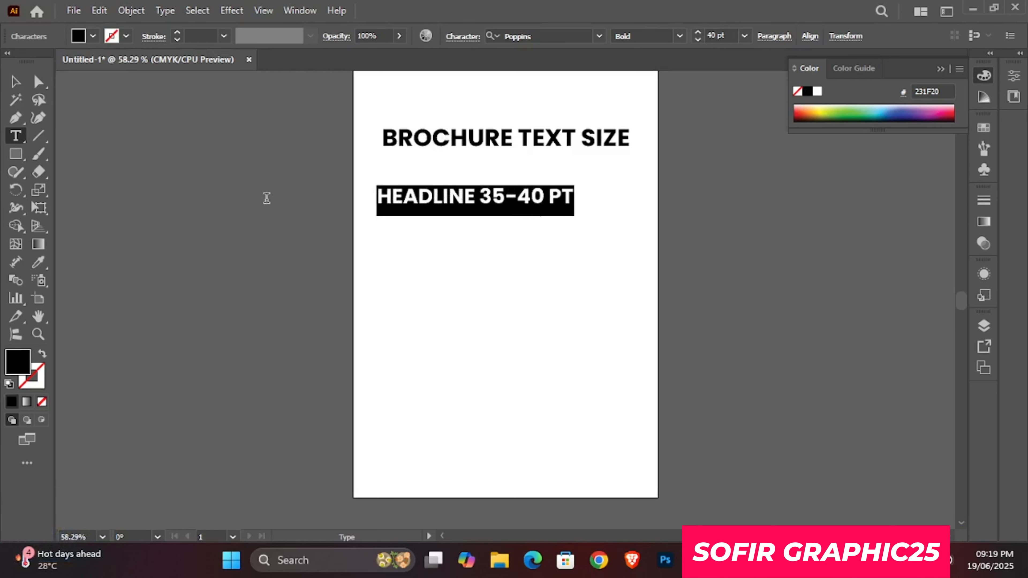
{"action": "left_click", "coordinate": [16, 81]}
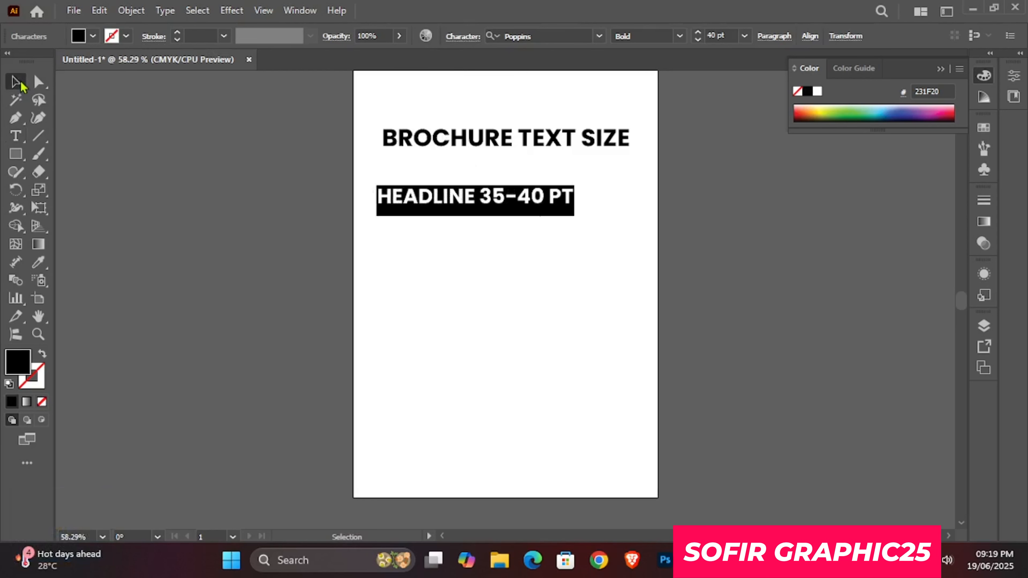
Step: Duplicate the HEADLINE 35-40 PT line directly below and change the copy's first word to SUBHEADLINE
{"action": "scroll", "coordinate": [542, 226], "scroll_direction": "down", "scroll_amount": 1}
{"action": "left_click_drag", "start_coordinate": [495, 168], "coordinate": [337, 194]}
{"action": "key", "text": "t"}
{"action": "left_click", "coordinate": [492, 194]}
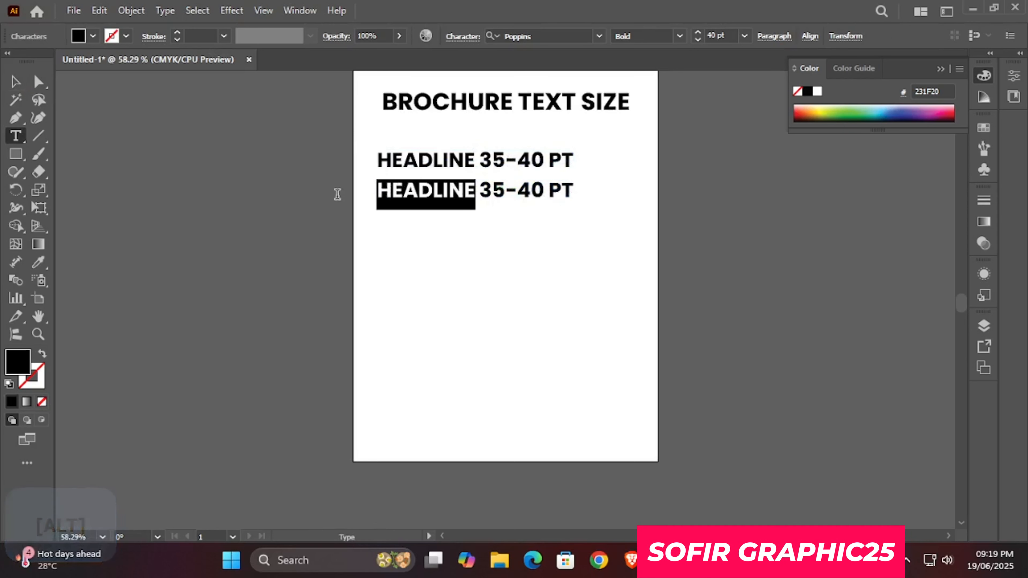
{"action": "type", "text": "SUBHES"}
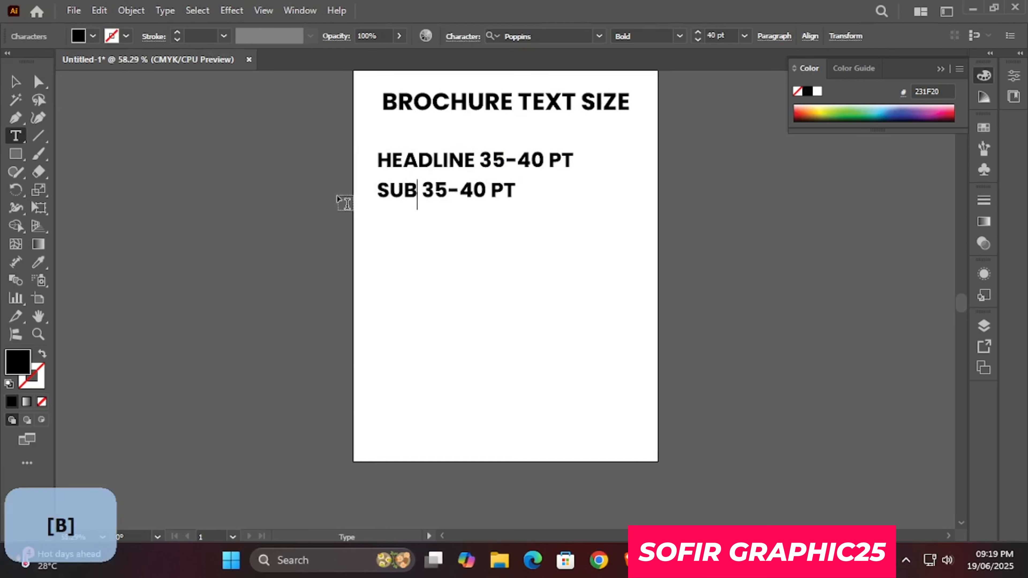
{"action": "key", "text": "BackSpace"}
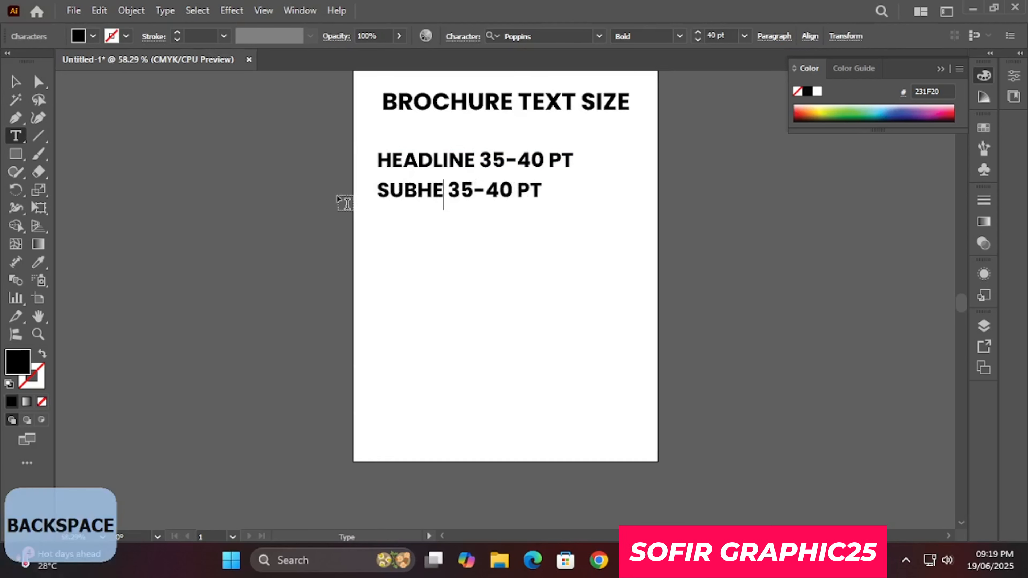
{"action": "type", "text": "ADLINE"}
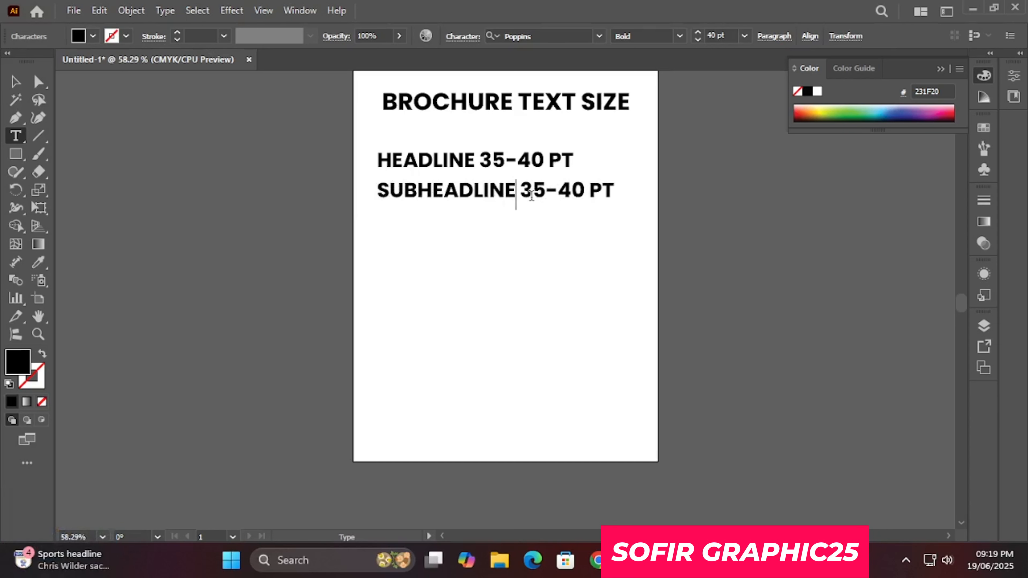
Step: Change the size range in the SUBHEADLINE line to 18-22
{"action": "left_click_drag", "start_coordinate": [523, 191], "coordinate": [577, 189]}
{"action": "type", "text": "18-22"}
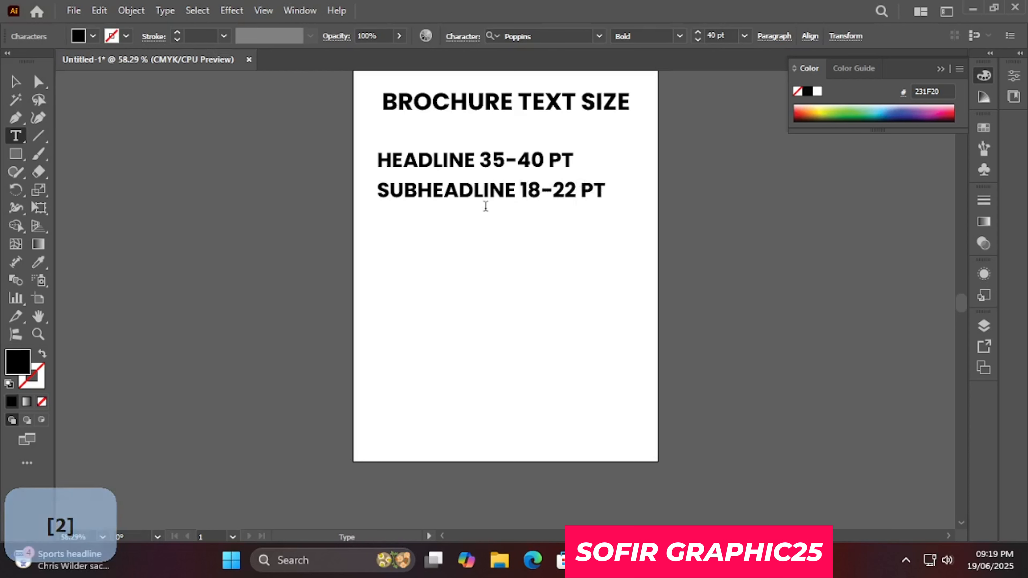
{"action": "left_click", "coordinate": [13, 83]}
Step: Duplicate the SUBHEADLINE line directly below and replace the copy's first word with PRAGRAPH
{"action": "left_click", "coordinate": [566, 206]}
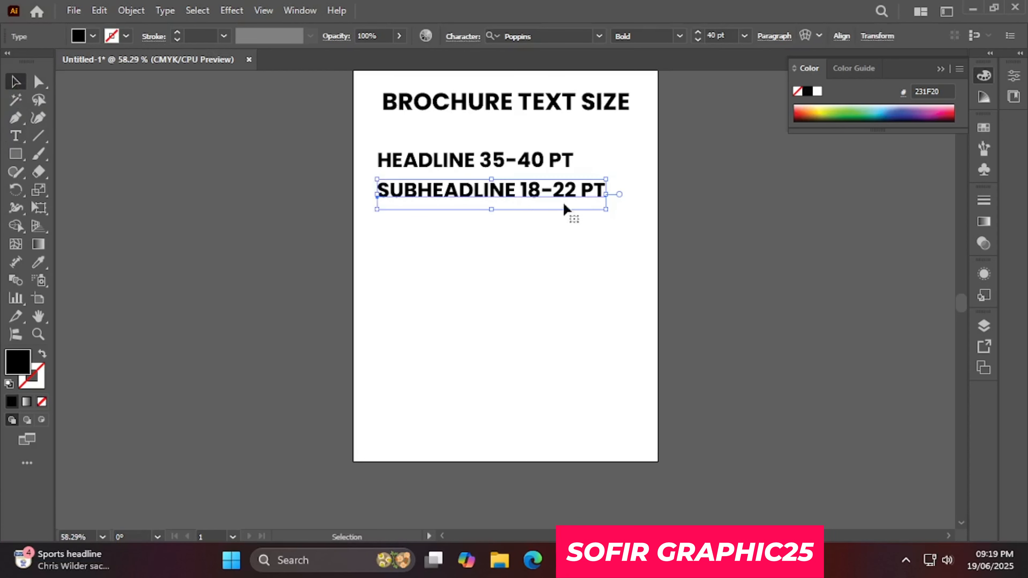
{"action": "left_click_drag", "start_coordinate": [498, 188], "coordinate": [499, 218]}
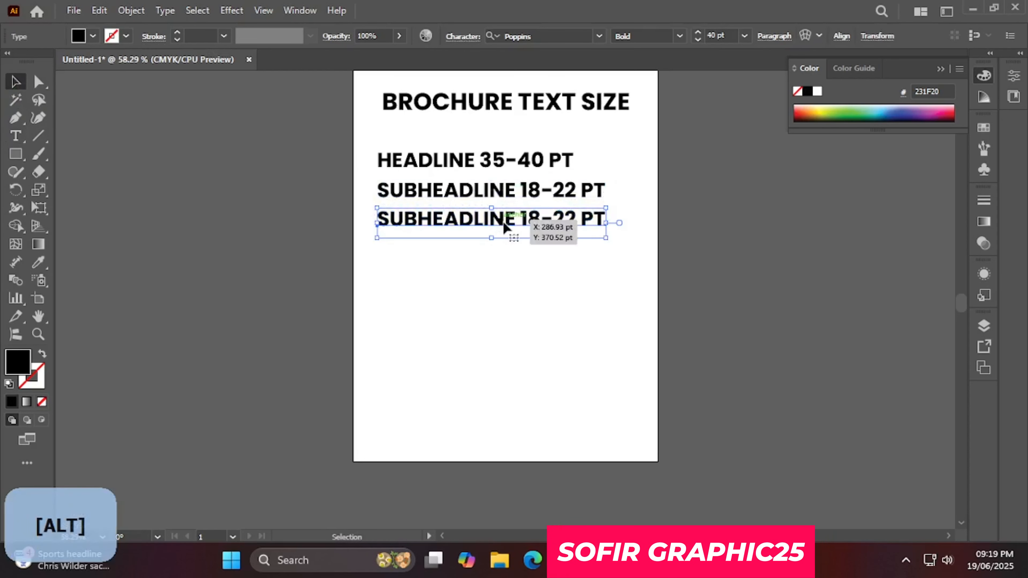
{"action": "key", "text": "t"}
{"action": "double_click", "coordinate": [503, 220]}
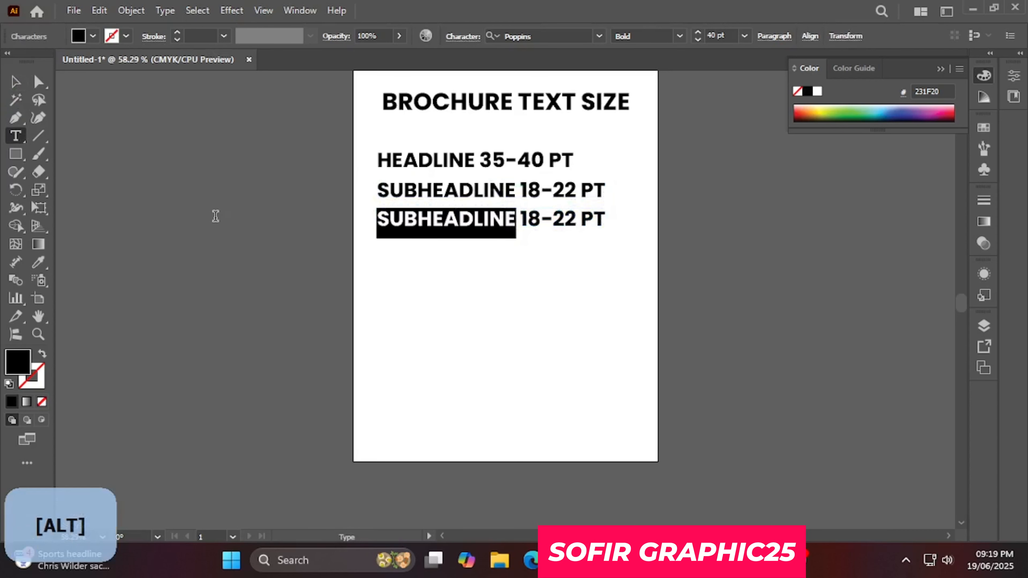
{"action": "type", "text": "PRAG"}
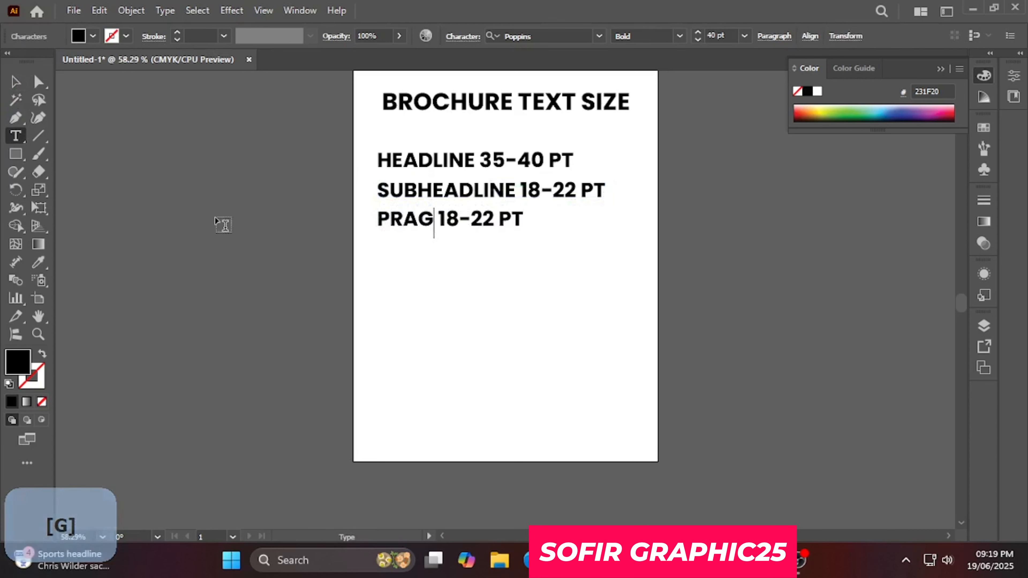
{"action": "type", "text": "AR"}
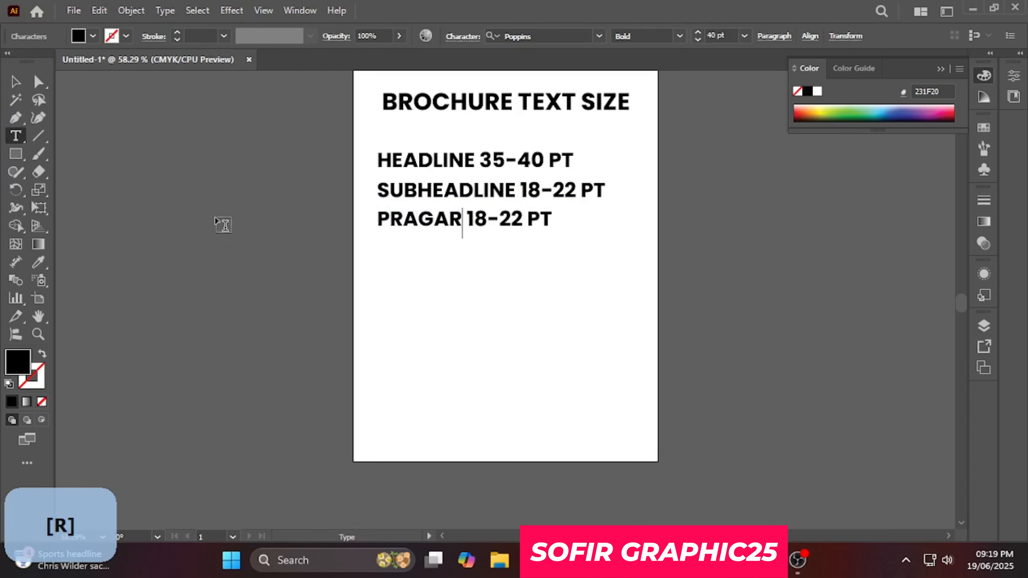
{"action": "key", "text": "BackSpace"}
{"action": "key", "text": "BackSpace"}
{"action": "type", "text": "RAPH"}
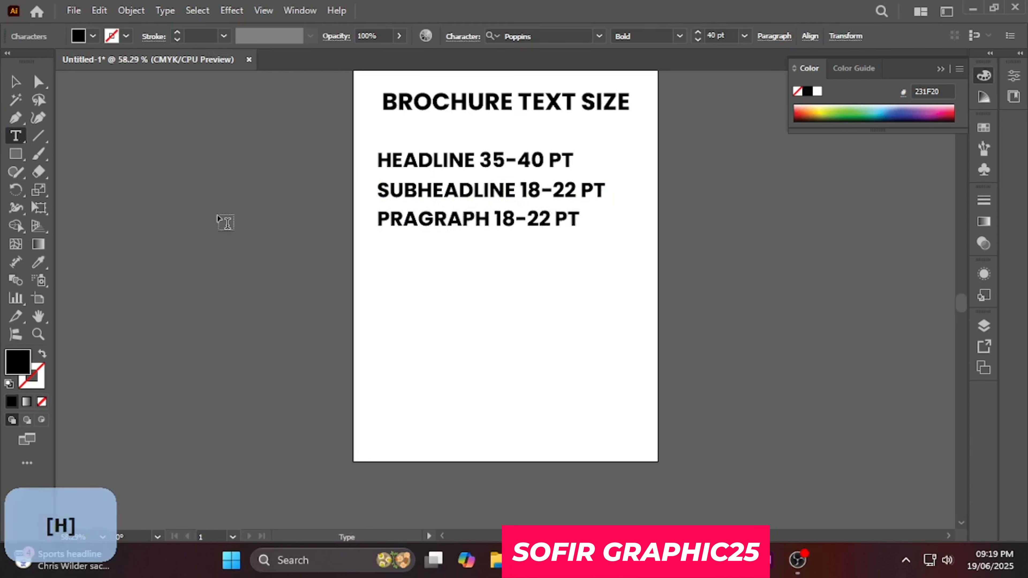
Step: Change the size range in the PRAGRAPH line to 8-10 and deselect the text
{"action": "left_click_drag", "start_coordinate": [515, 219], "coordinate": [541, 218]}
{"action": "type", "text": "8-"}
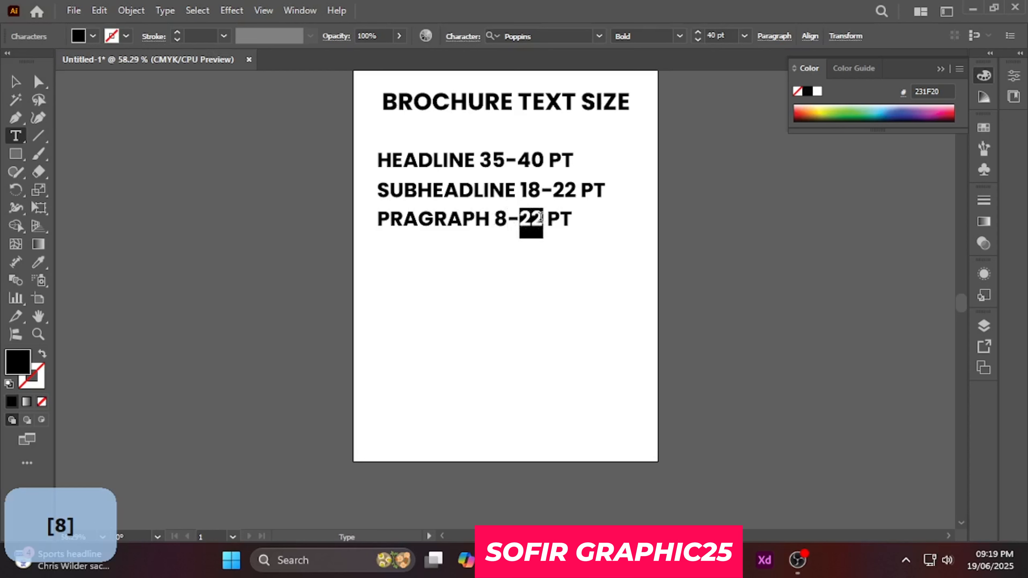
{"action": "type", "text": "10"}
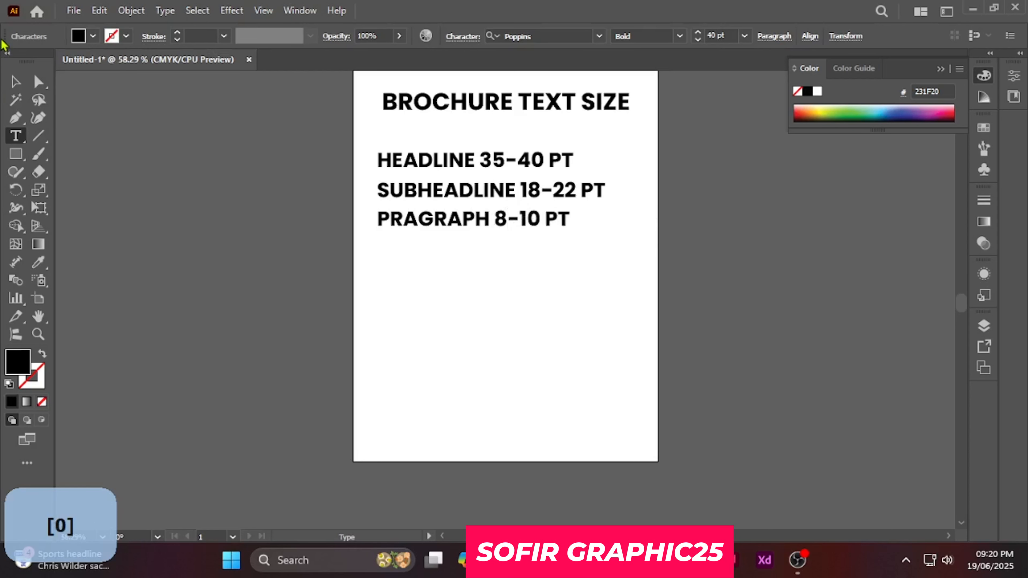
{"action": "left_click", "coordinate": [16, 81]}
{"action": "left_click", "coordinate": [673, 283]}
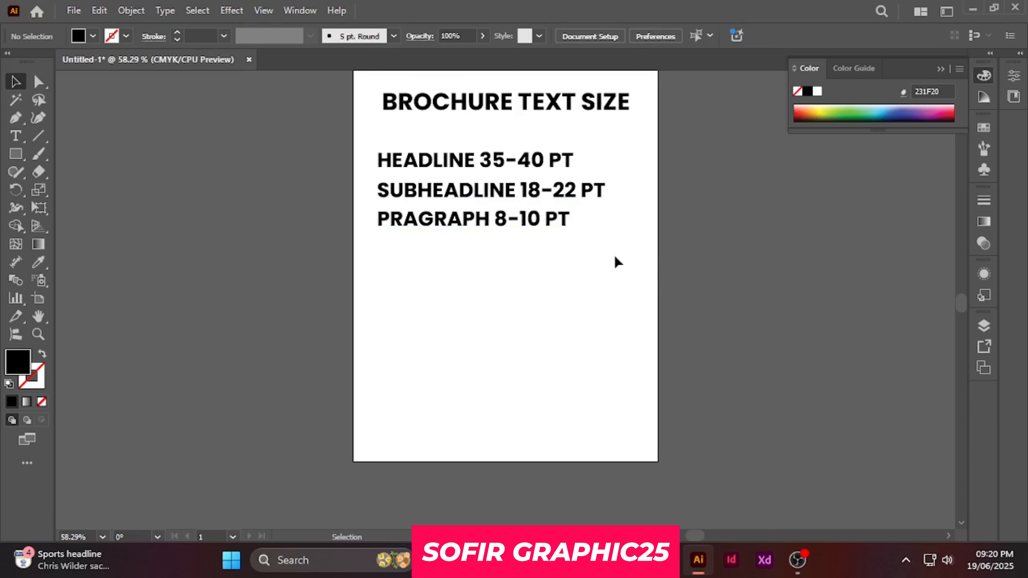
Step: Draw an area text frame with placeholder text below the PRAGRAPH line and set its font size to 10 pt
{"action": "left_click", "coordinate": [16, 136]}
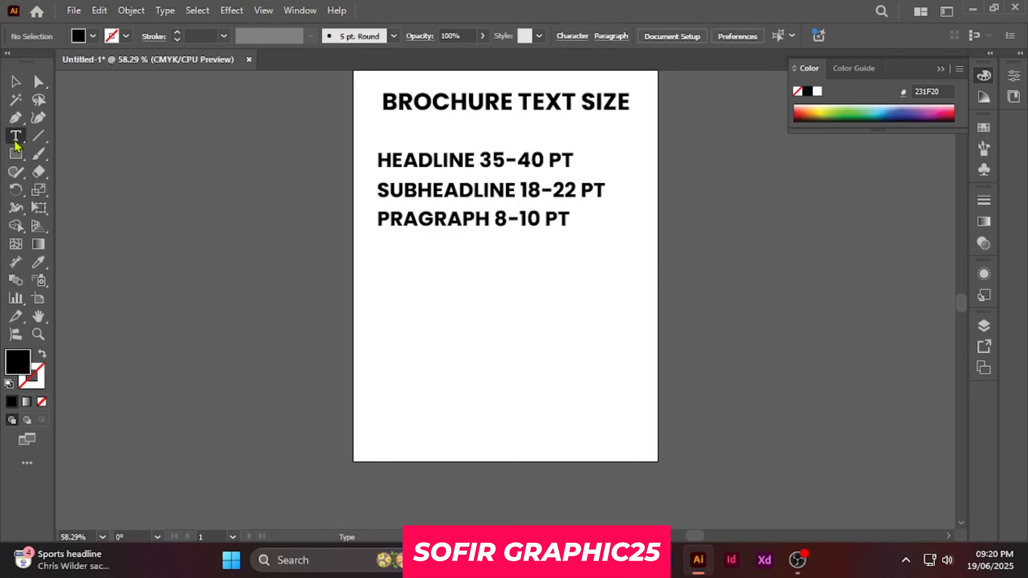
{"action": "left_click_drag", "start_coordinate": [388, 260], "coordinate": [581, 345]}
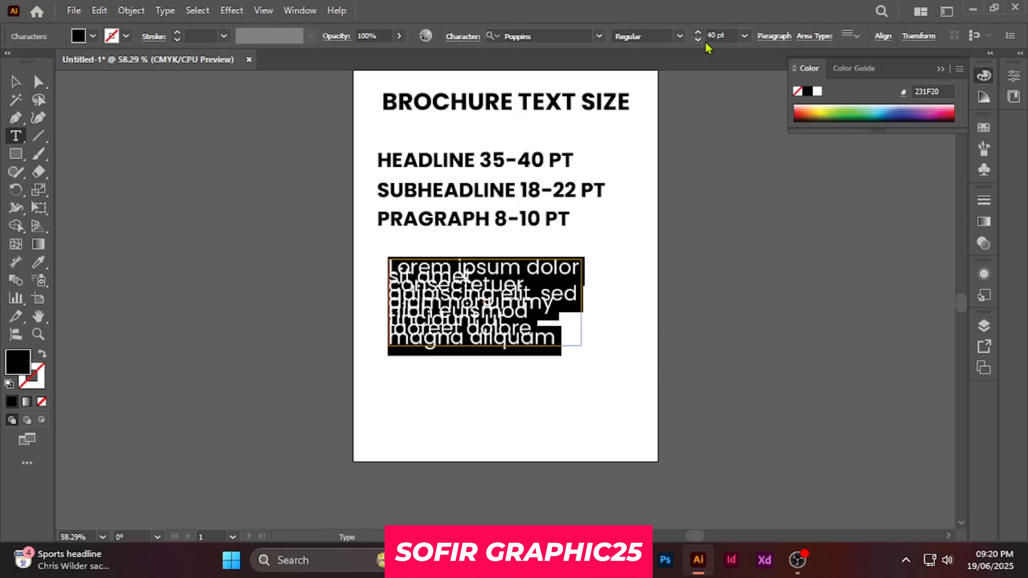
{"action": "left_click", "coordinate": [744, 37]}
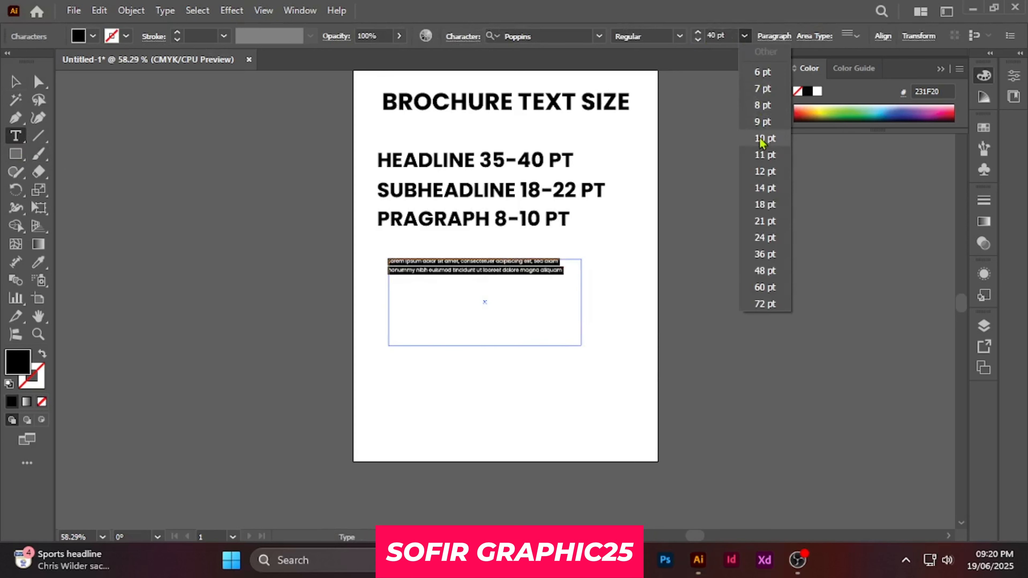
{"action": "left_click", "coordinate": [748, 139]}
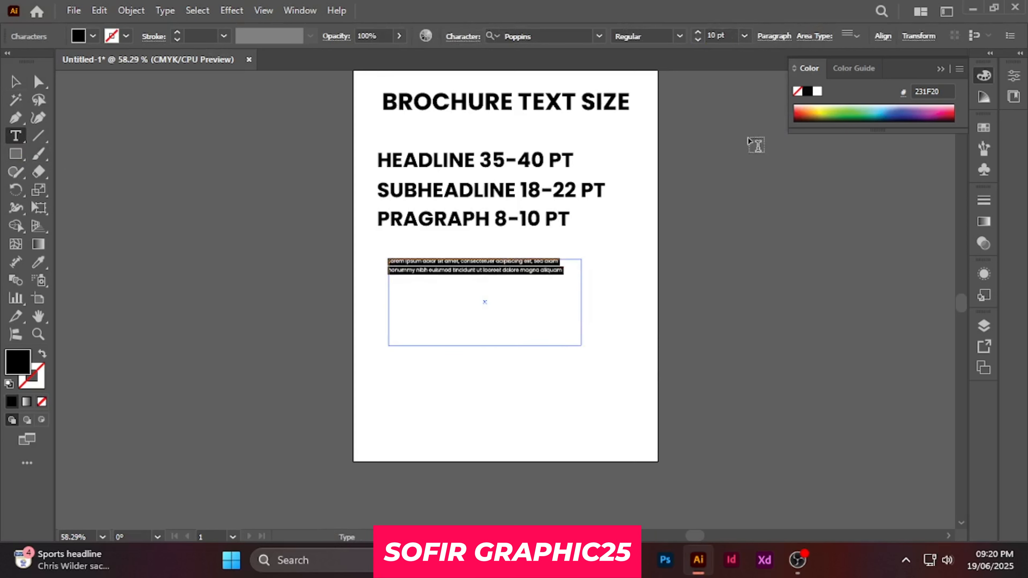
Step: Move the placeholder paragraph sideways so that it straddles the artboard's right edge
{"action": "left_click", "coordinate": [462, 36]}
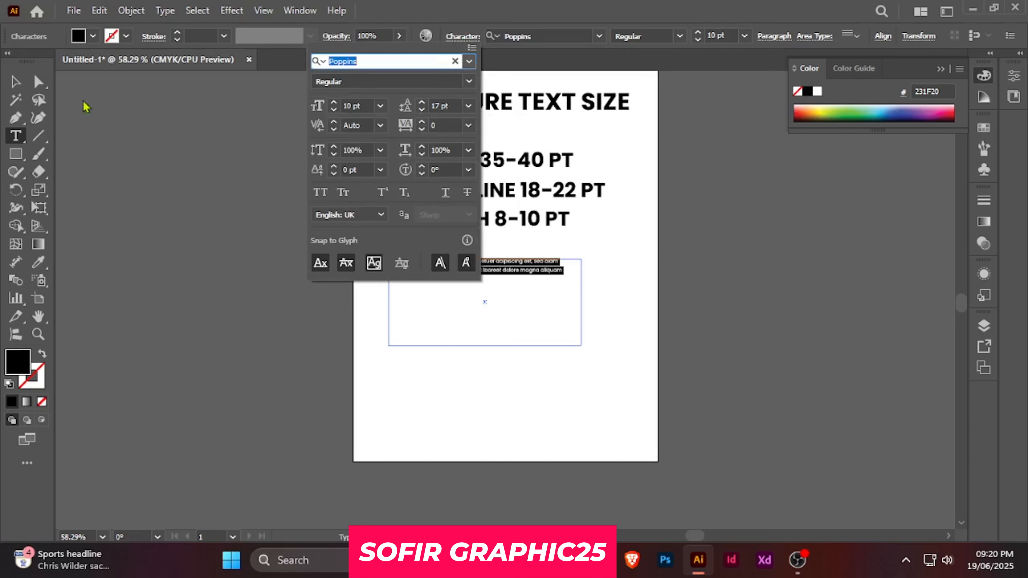
{"action": "left_click", "coordinate": [11, 82]}
{"action": "left_click", "coordinate": [15, 82]}
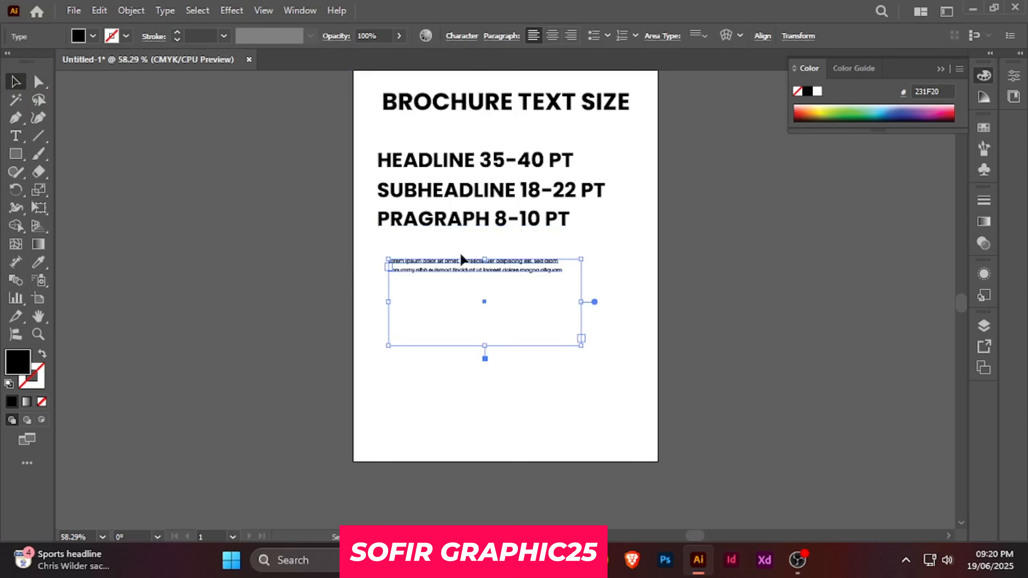
{"action": "left_click_drag", "start_coordinate": [455, 261], "coordinate": [647, 265]}
Step: Place a copy of the HEADLINE 35-40 PT line in the blank area below the three size lines
{"action": "left_click_drag", "start_coordinate": [487, 178], "coordinate": [480, 319]}
{"action": "left_click", "coordinate": [503, 268]}
{"action": "key", "text": "Delete"}
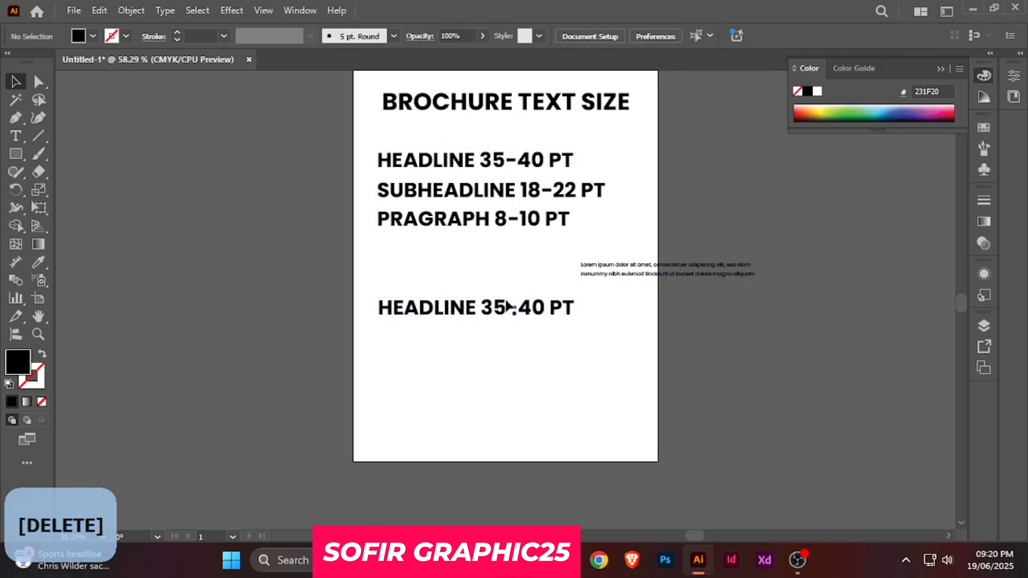
Step: Break the copied headline into two lines, with 35-40 PT on the second line
{"action": "double_click", "coordinate": [507, 307]}
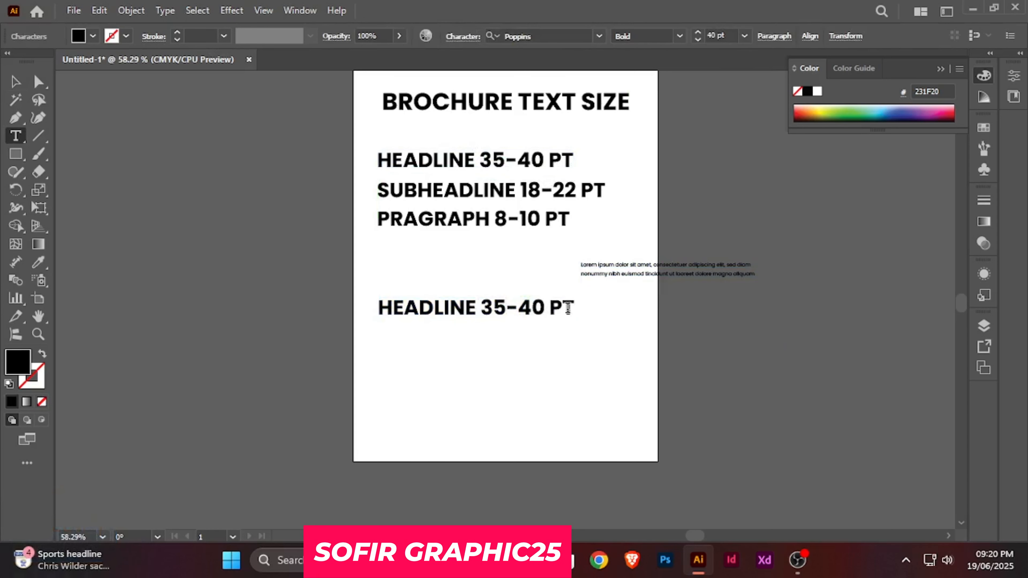
{"action": "left_click_drag", "start_coordinate": [573, 309], "coordinate": [362, 310]}
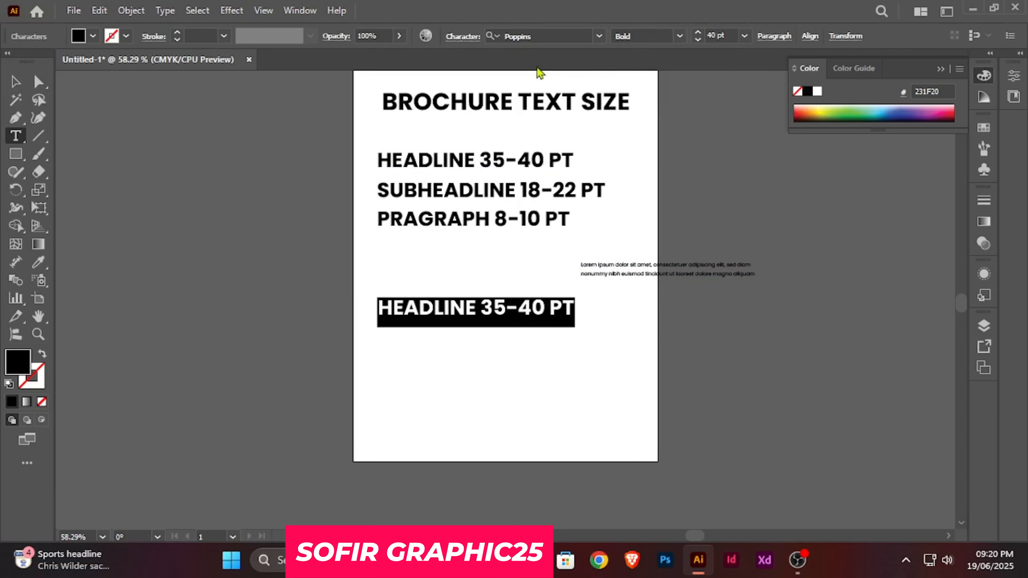
{"action": "left_click", "coordinate": [486, 313]}
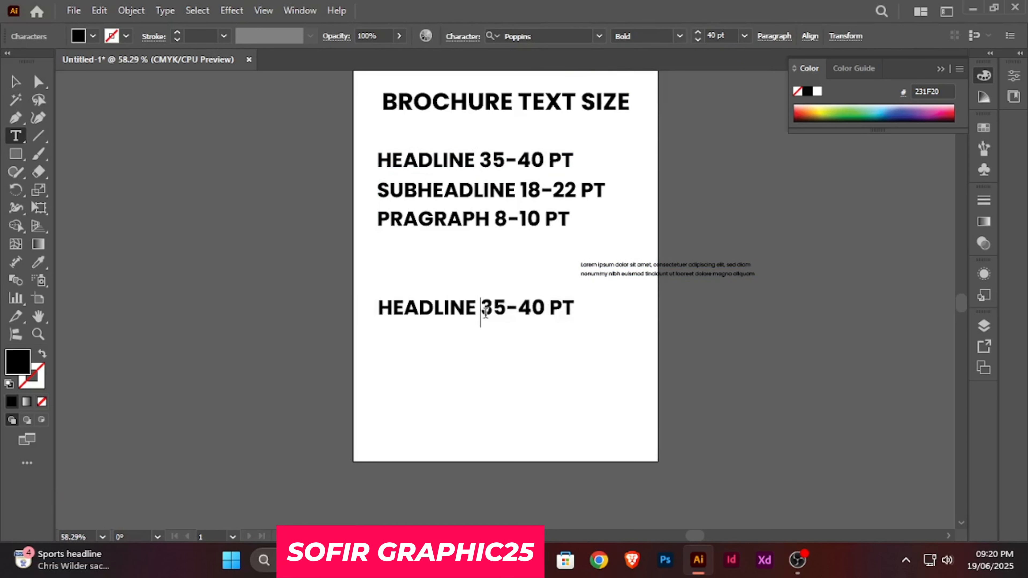
{"action": "key", "text": "Return"}
{"action": "key", "text": "Escape"}
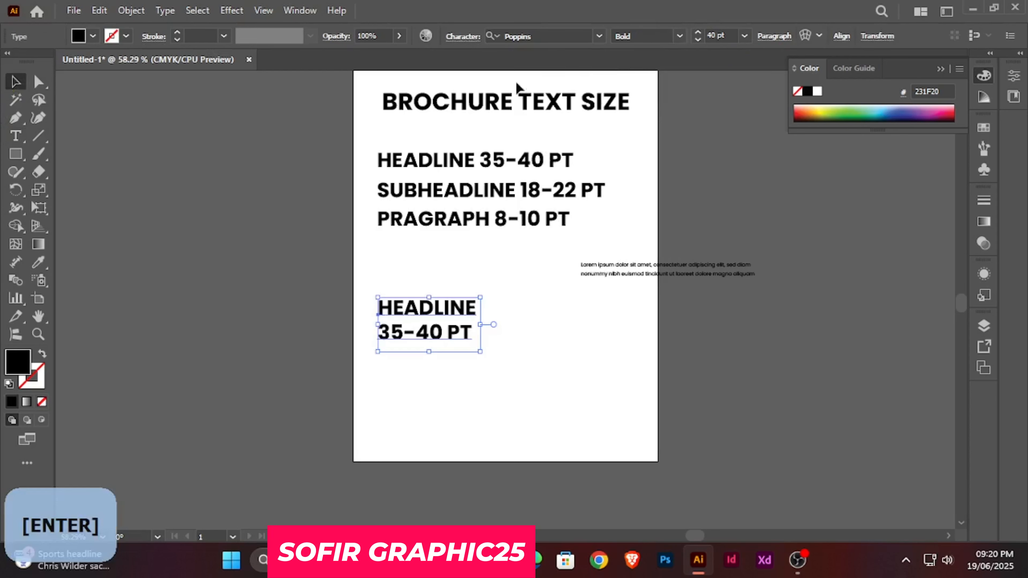
Step: Set the leading of the two-line headline sample to 43 pt and deselect it
{"action": "left_click", "coordinate": [469, 43]}
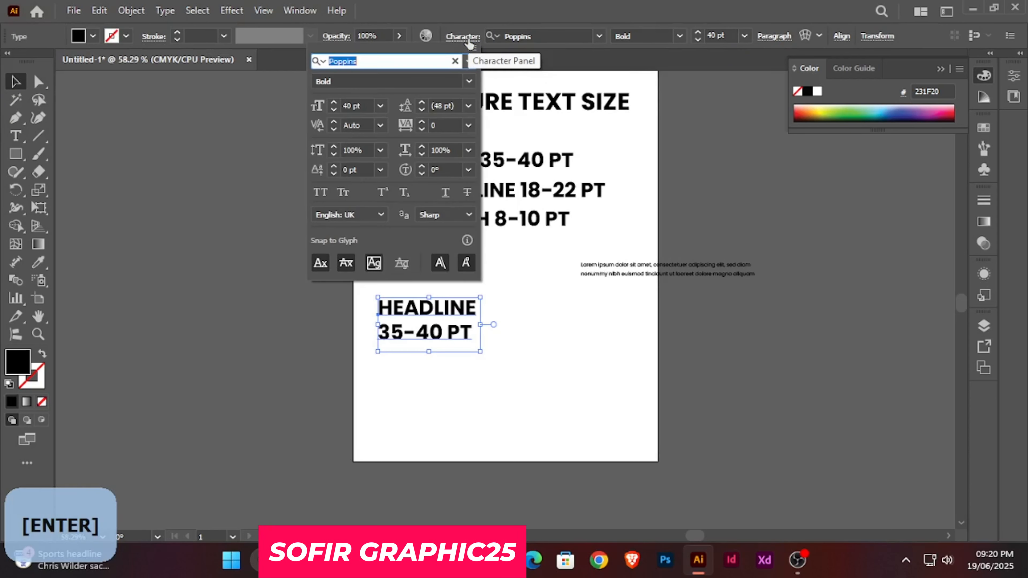
{"action": "left_click", "coordinate": [421, 111]}
{"action": "left_click", "coordinate": [422, 110]}
{"action": "left_click", "coordinate": [422, 111]}
{"action": "left_click", "coordinate": [422, 110]}
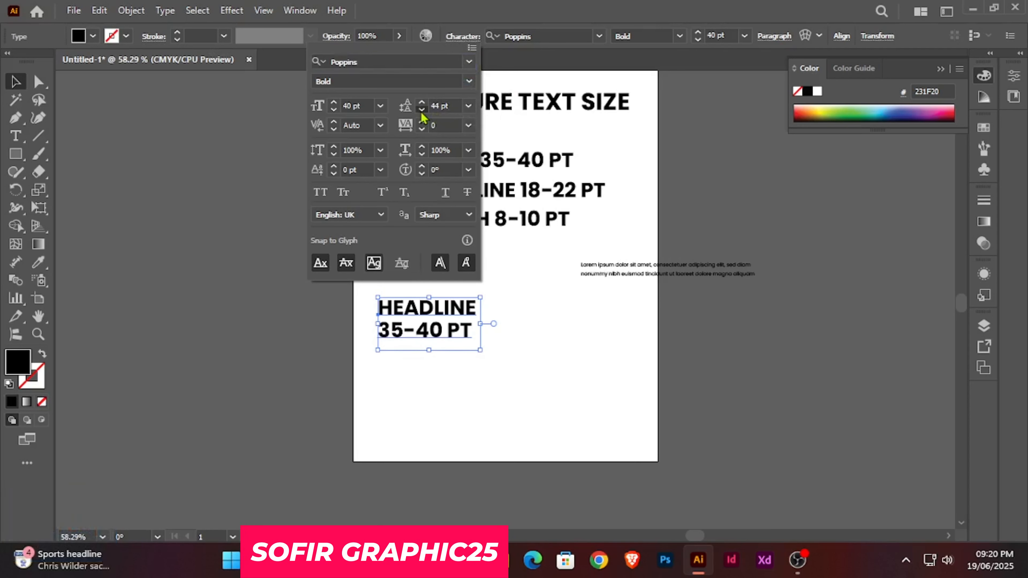
{"action": "left_click", "coordinate": [421, 111]}
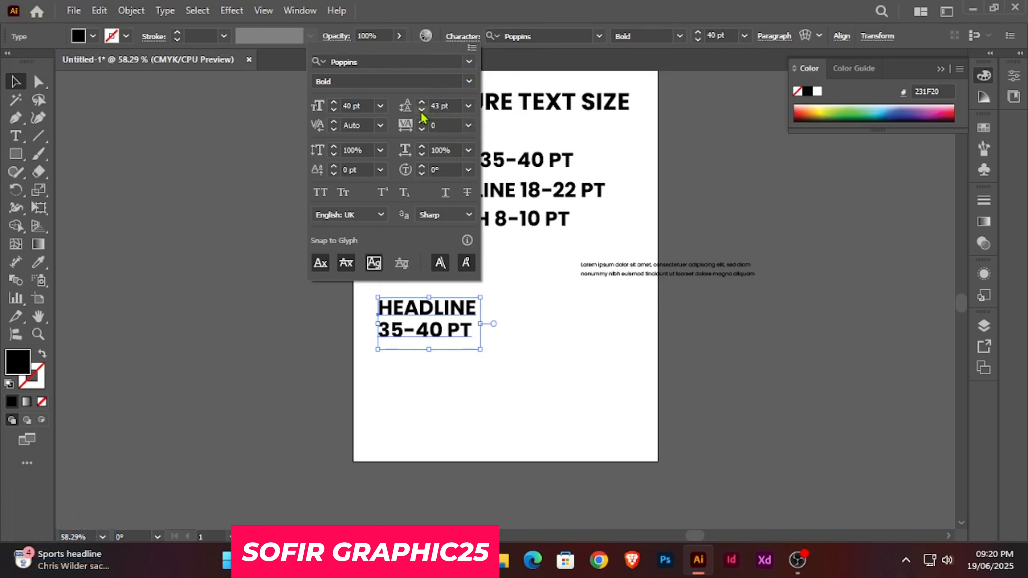
{"action": "left_click", "coordinate": [535, 318]}
{"action": "left_click", "coordinate": [534, 321]}
Step: Duplicate the SUBHEADLINE line below the headline sample and trim the copy's text to SUBHEADLINE 18
{"action": "scroll", "coordinate": [535, 321], "scroll_direction": "down", "scroll_amount": 3}
{"action": "left_click", "coordinate": [537, 144]}
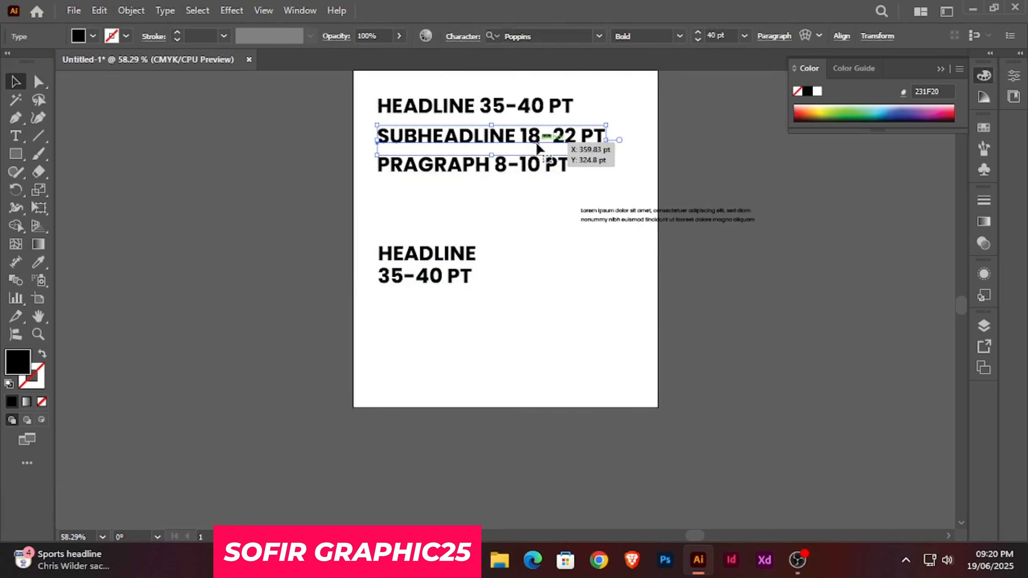
{"action": "left_click_drag", "start_coordinate": [537, 149], "coordinate": [733, 323]}
{"action": "key", "text": "Delete"}
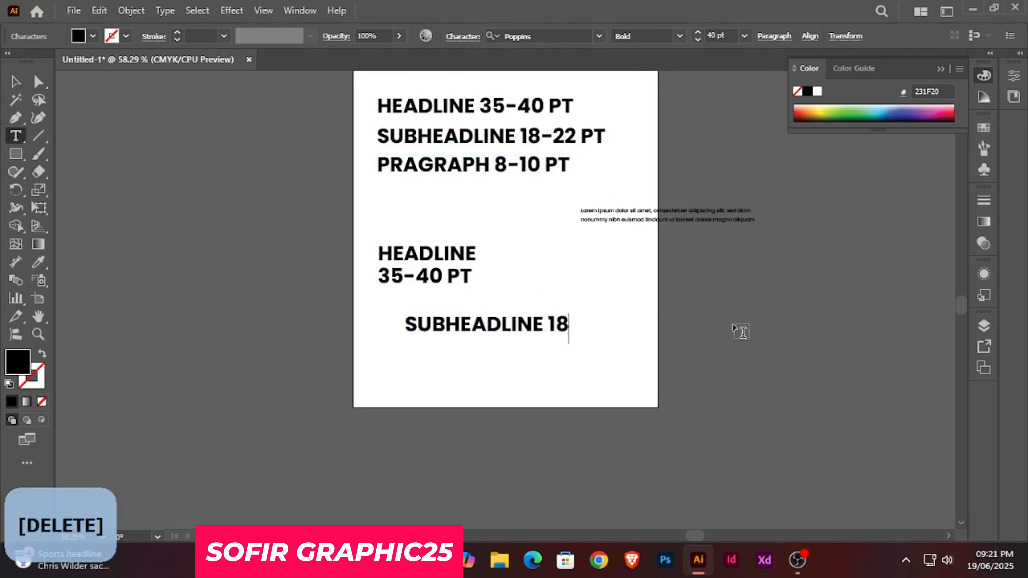
{"action": "left_click", "coordinate": [15, 81]}
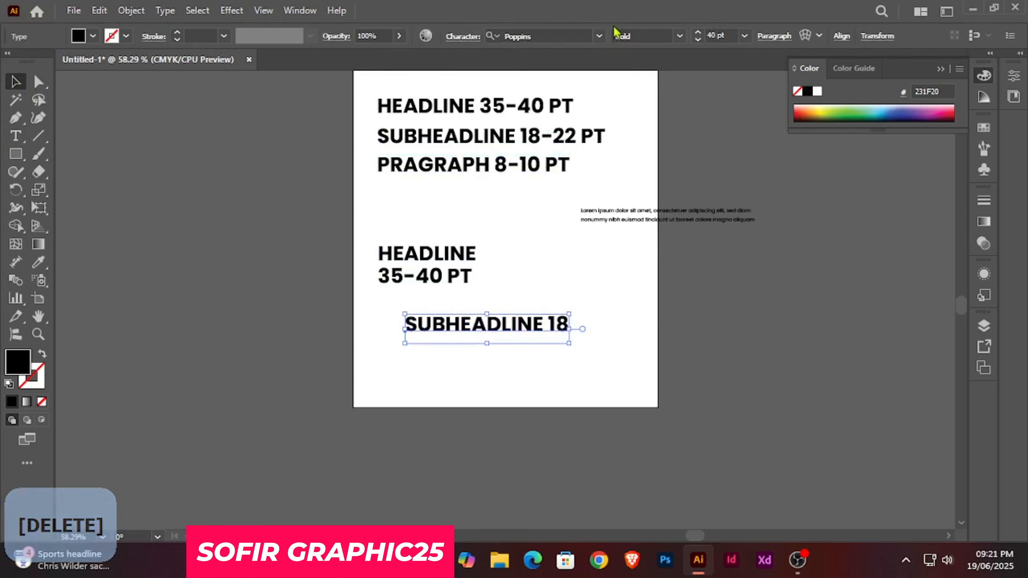
Step: Set the font size of the SUBHEADLINE 18 sample to 18 pt
{"action": "left_click", "coordinate": [728, 35]}
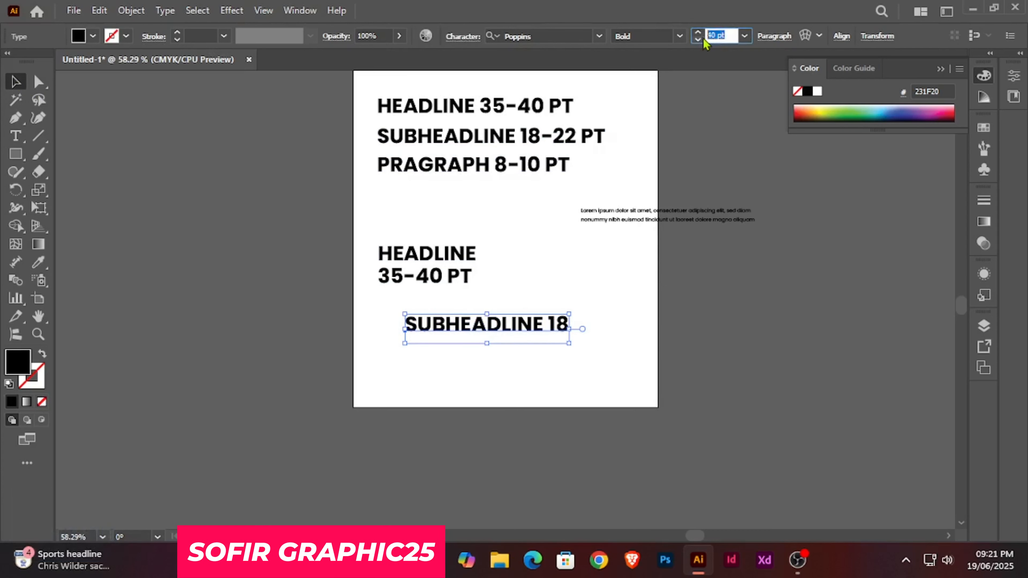
{"action": "type", "text": "18"}
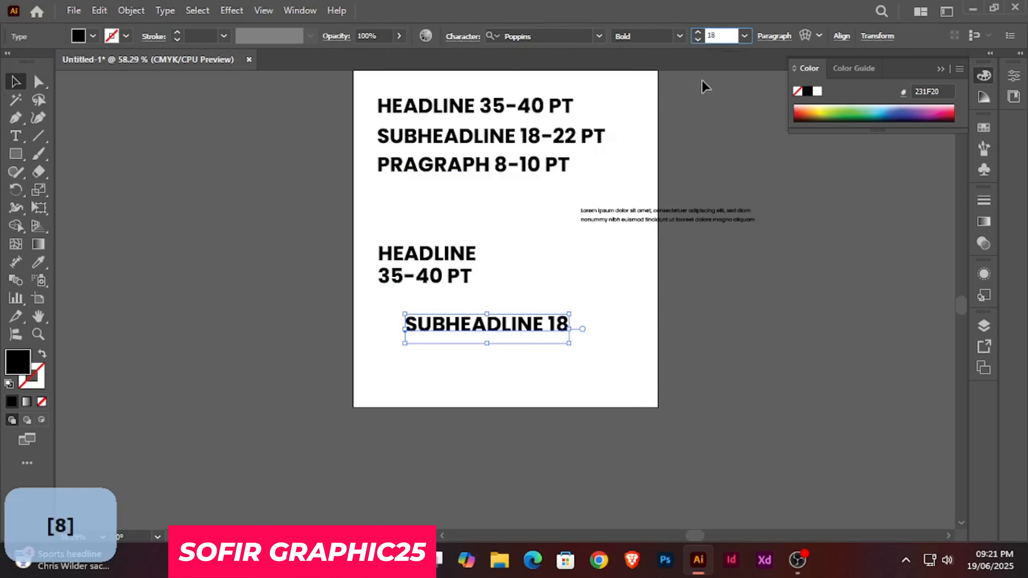
{"action": "key", "text": "Return"}
Step: Add a second line reading SUBHEADLINE 18 to the subheadline sample text
{"action": "double_click", "coordinate": [475, 328]}
{"action": "key", "text": "Delete"}
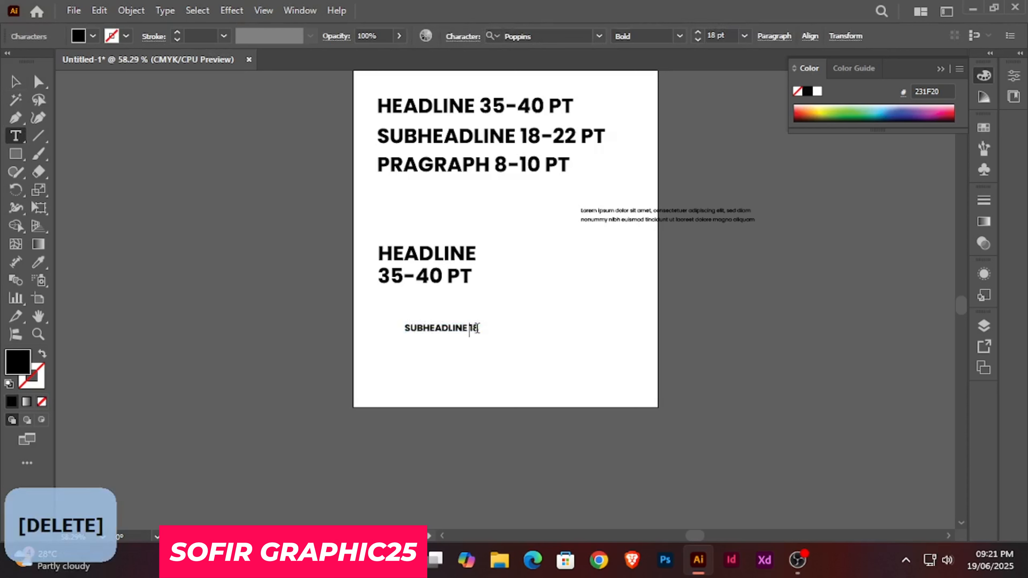
{"action": "key", "text": "Return"}
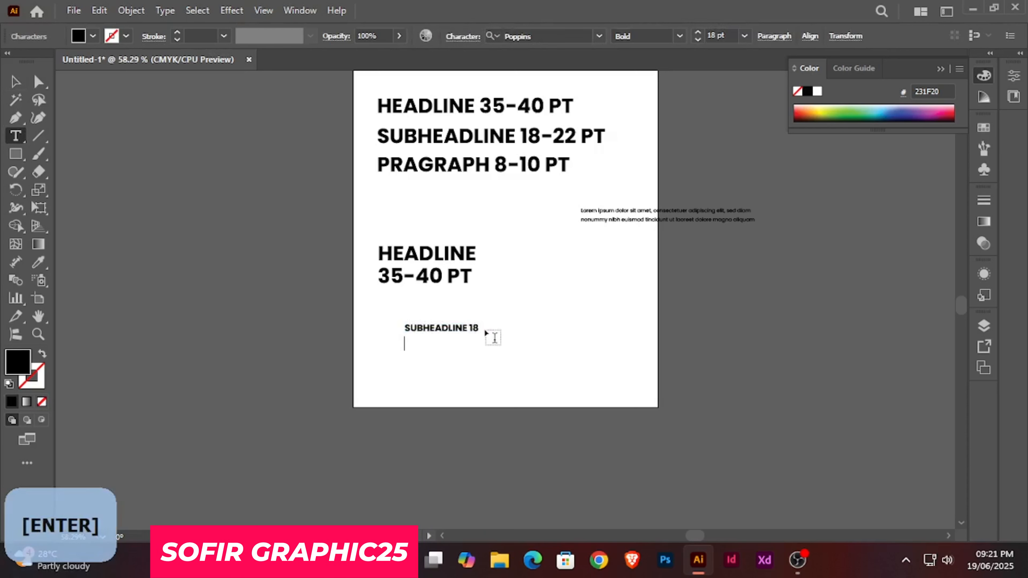
{"action": "key", "text": "ctrl+v"}
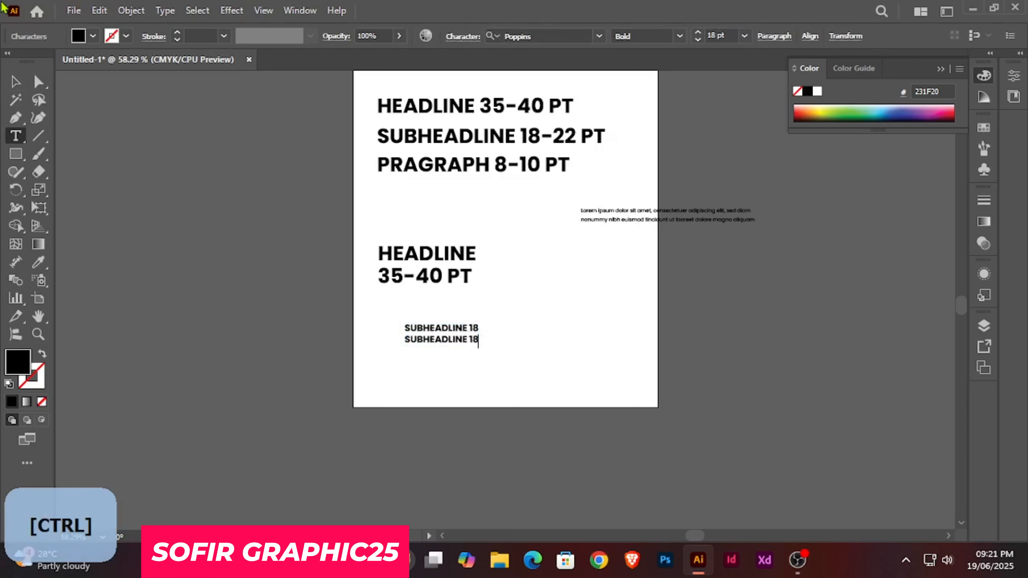
{"action": "left_click", "coordinate": [16, 81]}
Step: Adjust the leading of the two-line subheadline sample so its lines sit close together without overlapping
{"action": "left_click", "coordinate": [473, 340]}
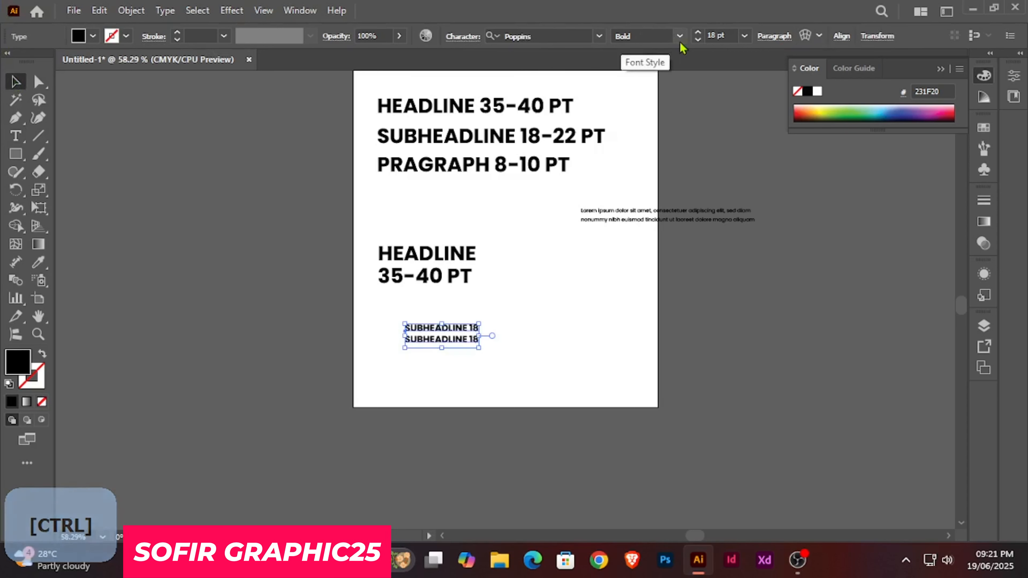
{"action": "left_click", "coordinate": [469, 42]}
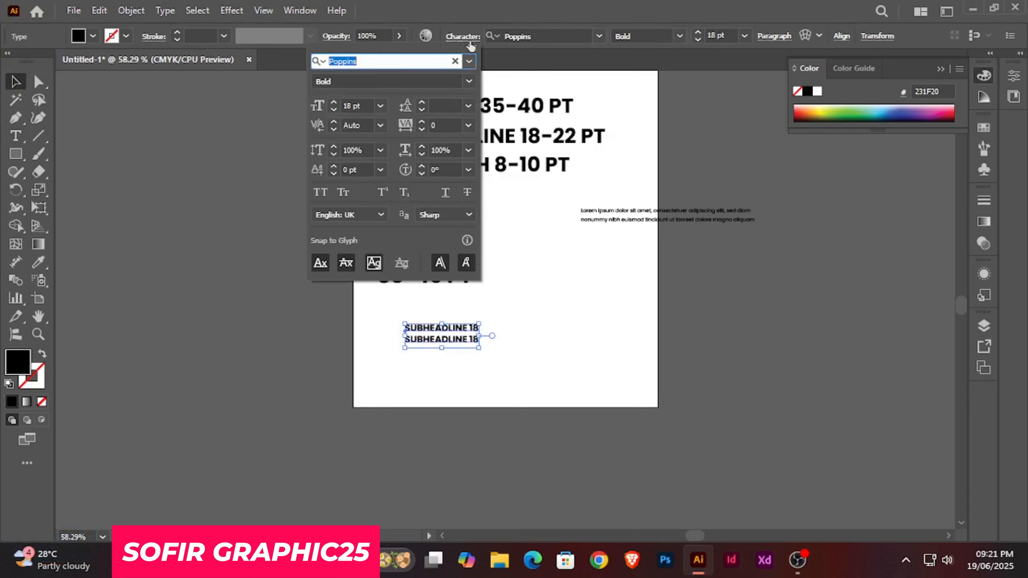
{"action": "left_click", "coordinate": [425, 104]}
{"action": "left_click", "coordinate": [425, 104]}
{"action": "left_click", "coordinate": [425, 104]}
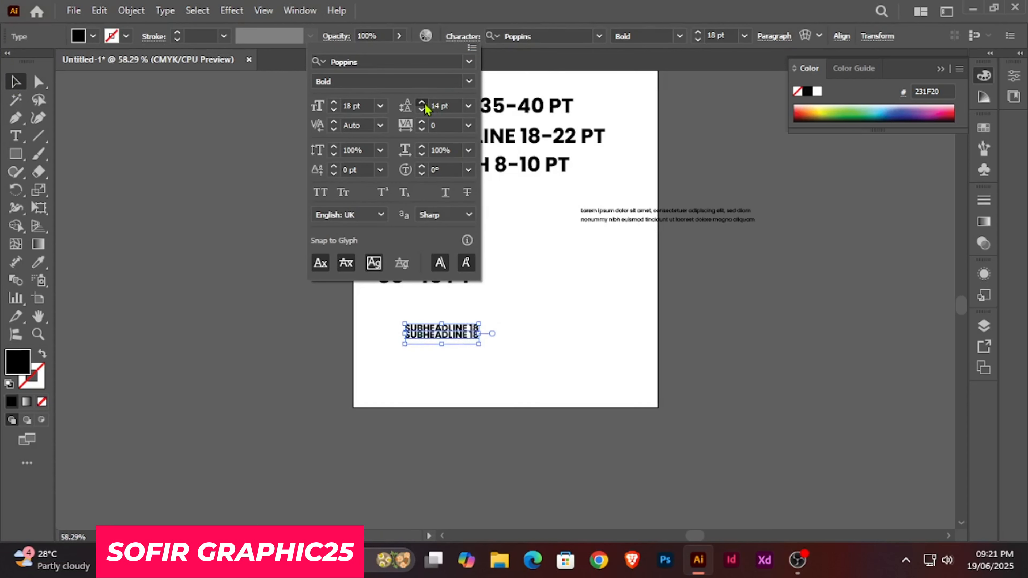
{"action": "left_click", "coordinate": [425, 105]}
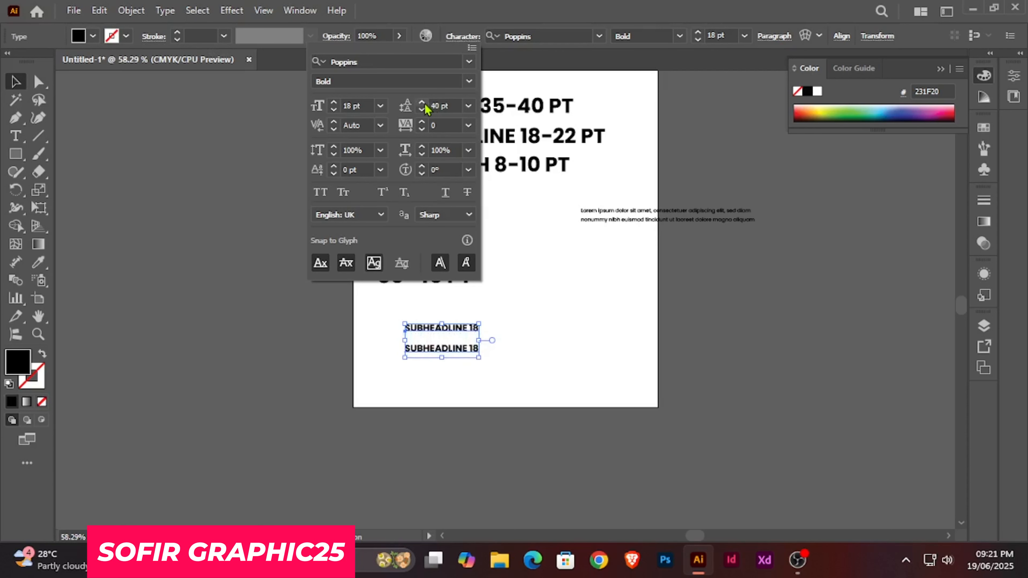
{"action": "left_click", "coordinate": [425, 110]}
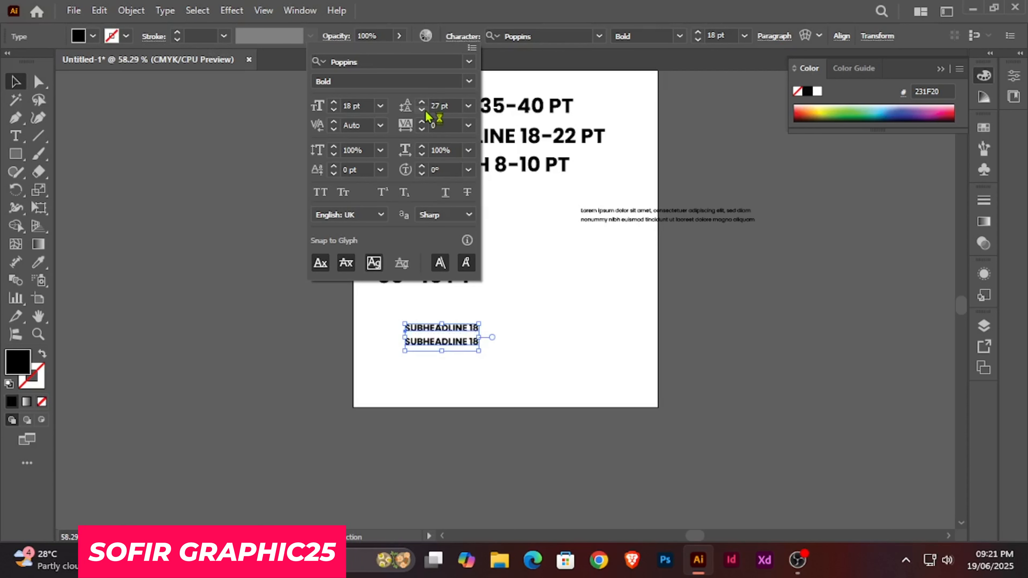
{"action": "left_click", "coordinate": [424, 110]}
{"action": "left_click", "coordinate": [424, 110]}
{"action": "left_click", "coordinate": [424, 110]}
Step: Append SEMIBOLD FONT to the end of the SUBHEADLINE 18-22 PT line
{"action": "double_click", "coordinate": [605, 135]}
{"action": "type", "text": "S"}
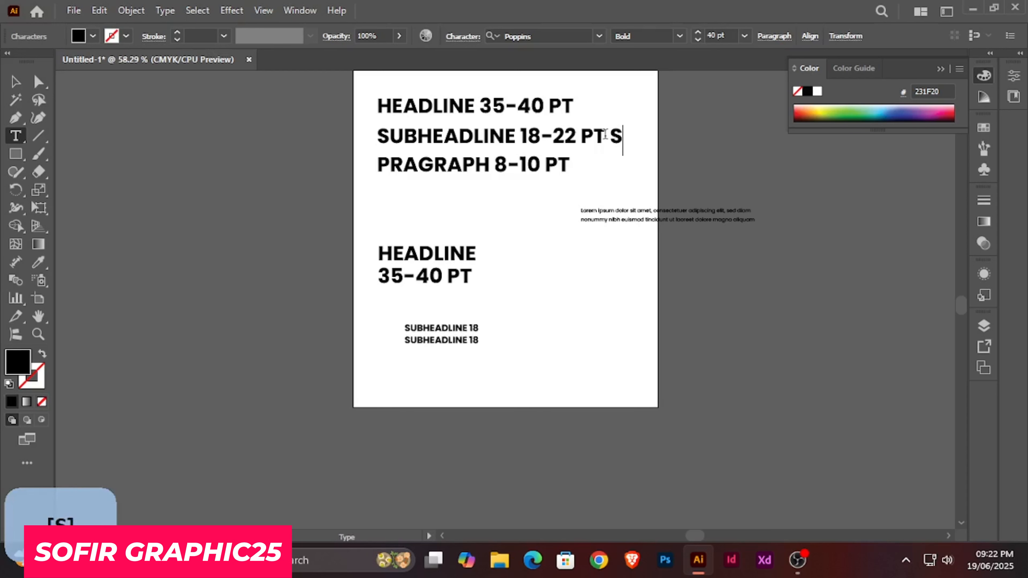
{"action": "type", "text": "EMIBO"}
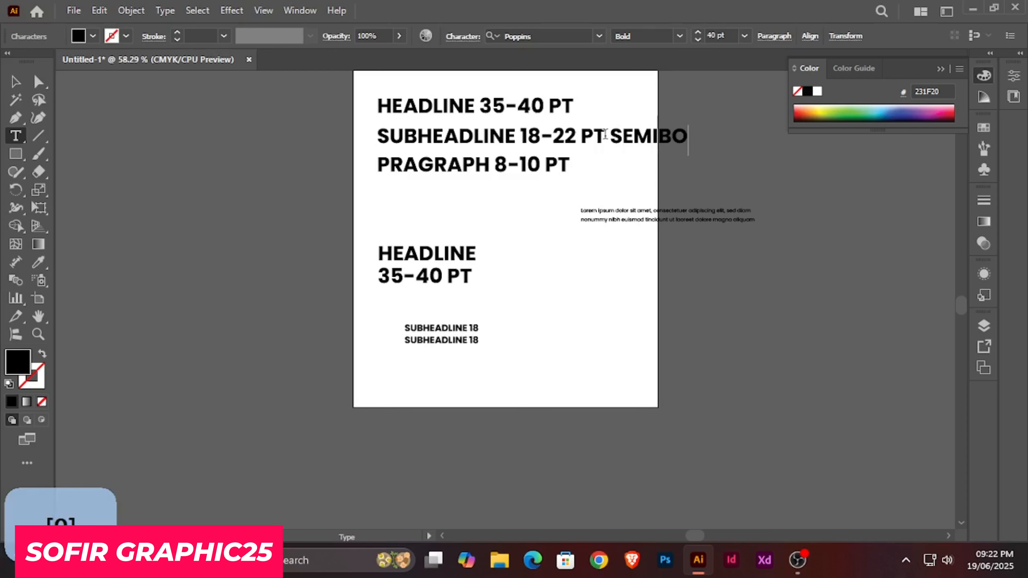
{"action": "type", "text": "LD FONT"}
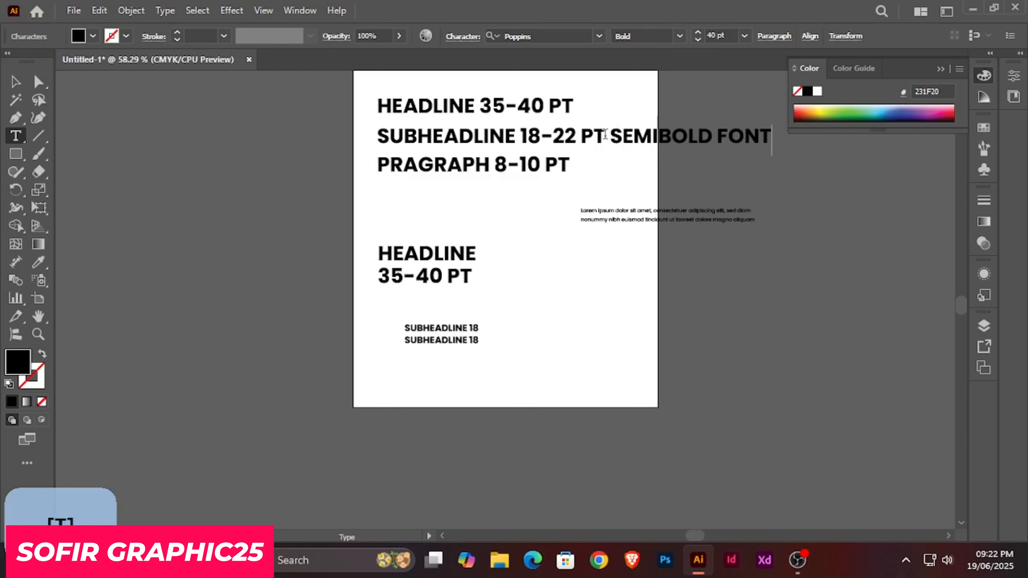
{"action": "left_click", "coordinate": [15, 81]}
Step: Extend the artboard's right side to a width of about 872 pt so the SUBHEADLINE line fits, and deselect everything
{"action": "scroll", "coordinate": [575, 307], "scroll_direction": "up", "scroll_amount": 3}
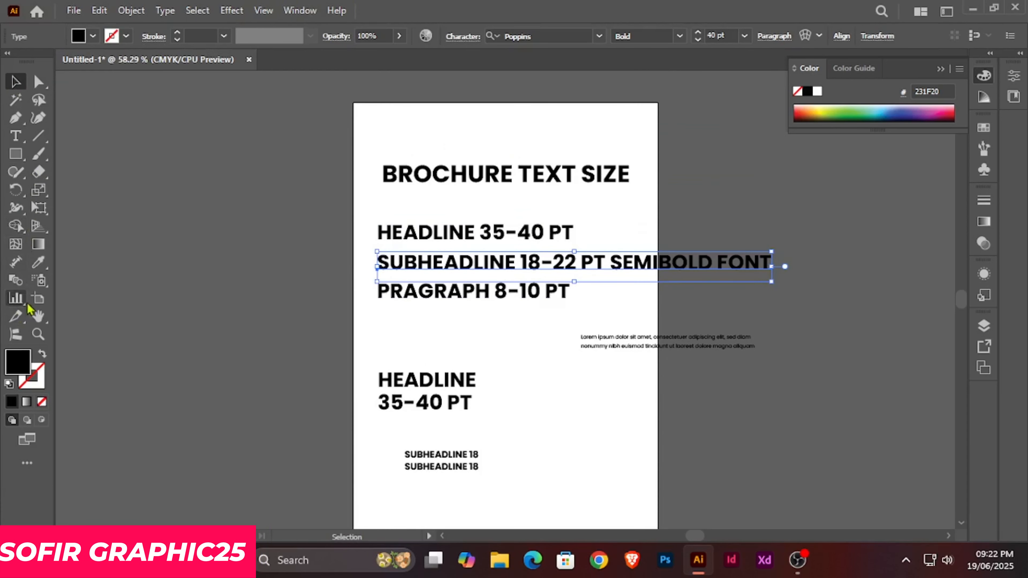
{"action": "left_click", "coordinate": [39, 299]}
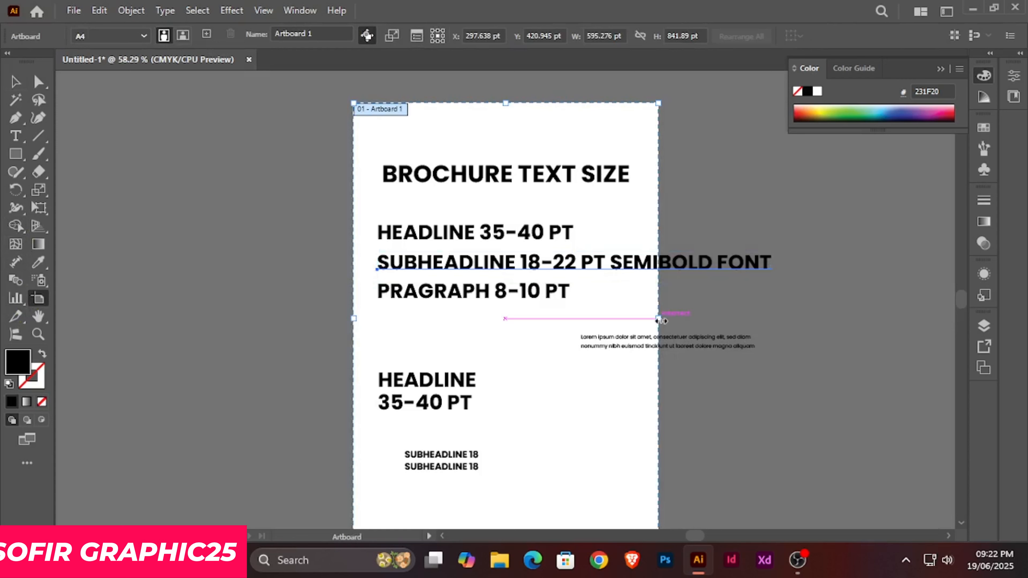
{"action": "left_click_drag", "start_coordinate": [658, 319], "coordinate": [830, 322]}
{"action": "left_click", "coordinate": [15, 82]}
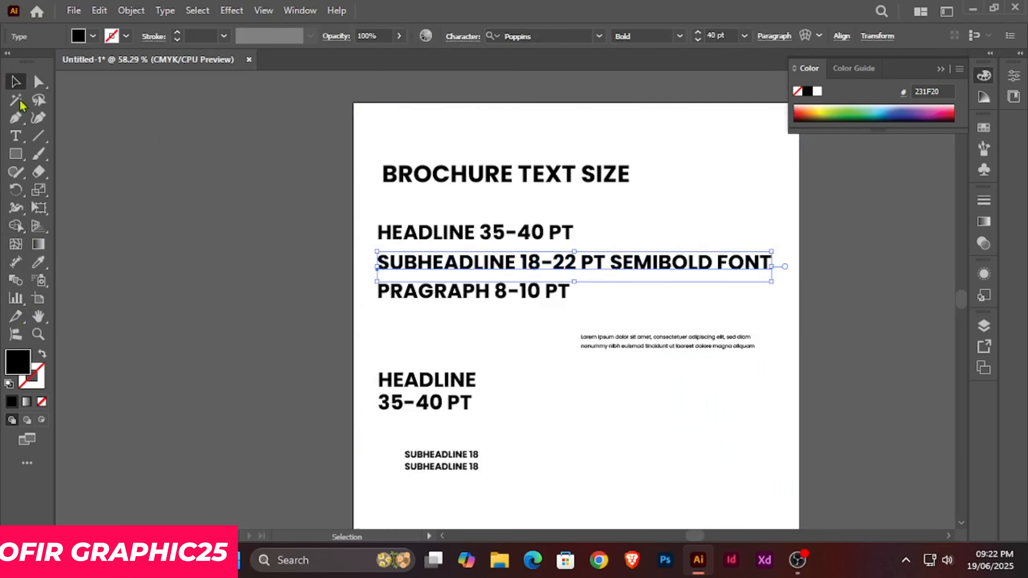
{"action": "left_click", "coordinate": [161, 138]}
Step: Append BOLD FONT/EXTRABOLD to the end of the HEADLINE 35-40 PT line and deselect the text
{"action": "scroll", "coordinate": [534, 187], "scroll_direction": "down", "scroll_amount": 1}
{"action": "double_click", "coordinate": [564, 215]}
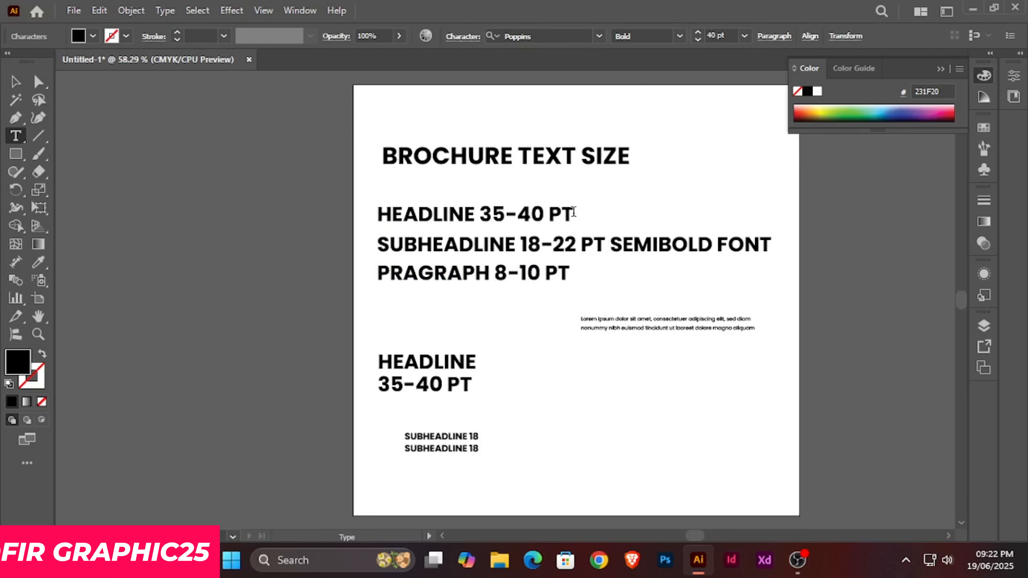
{"action": "type", "text": "BOLD"}
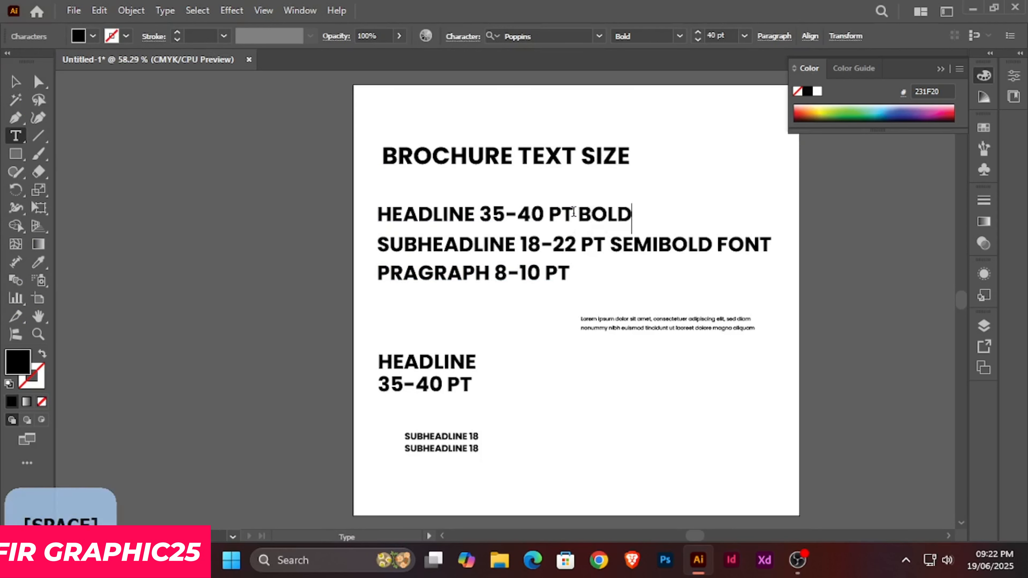
{"action": "type", "text": " FON"}
{"action": "type", "text": "T"}
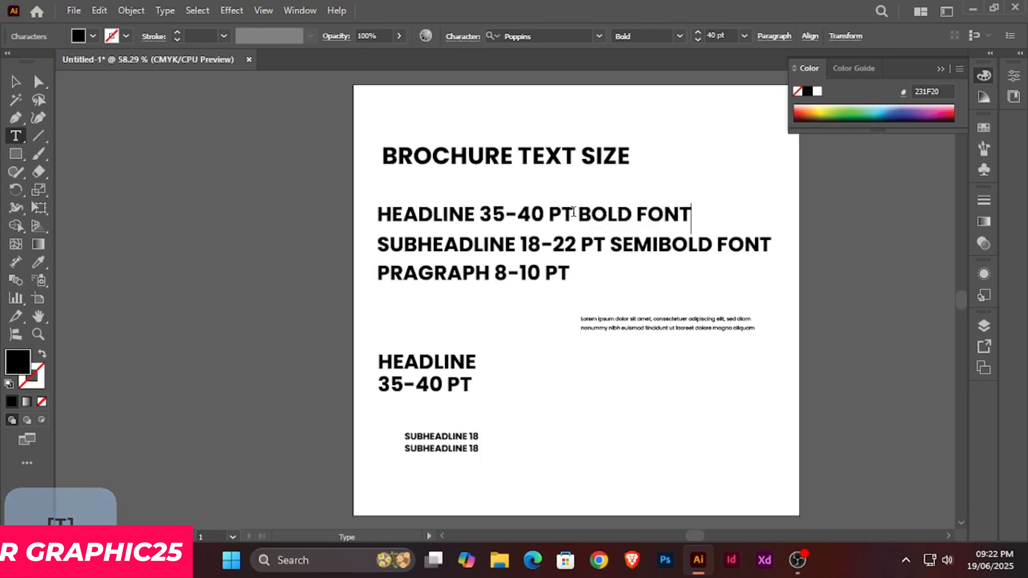
{"action": "type", "text": "/EXTRA"}
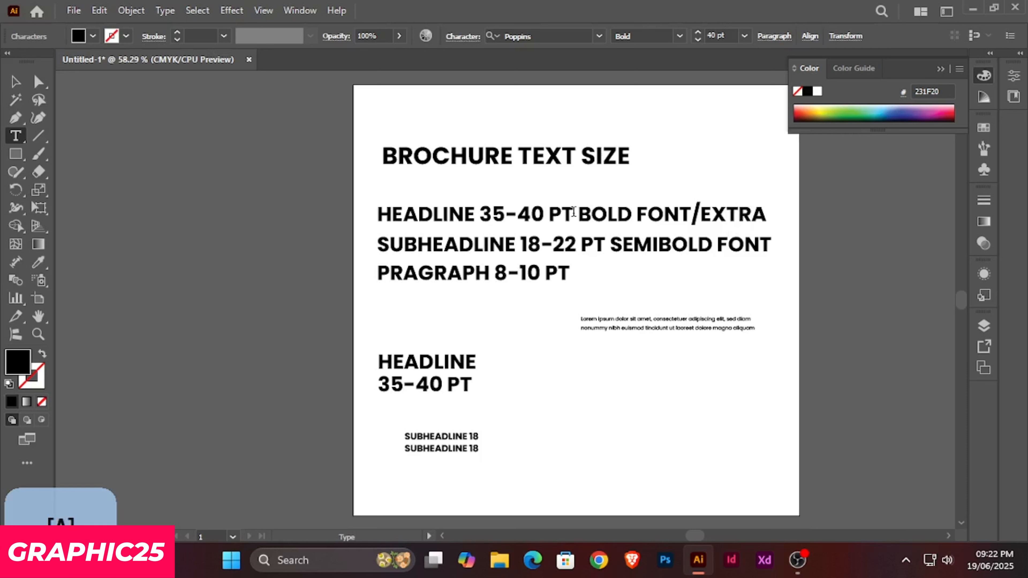
{"action": "type", "text": "BOLD"}
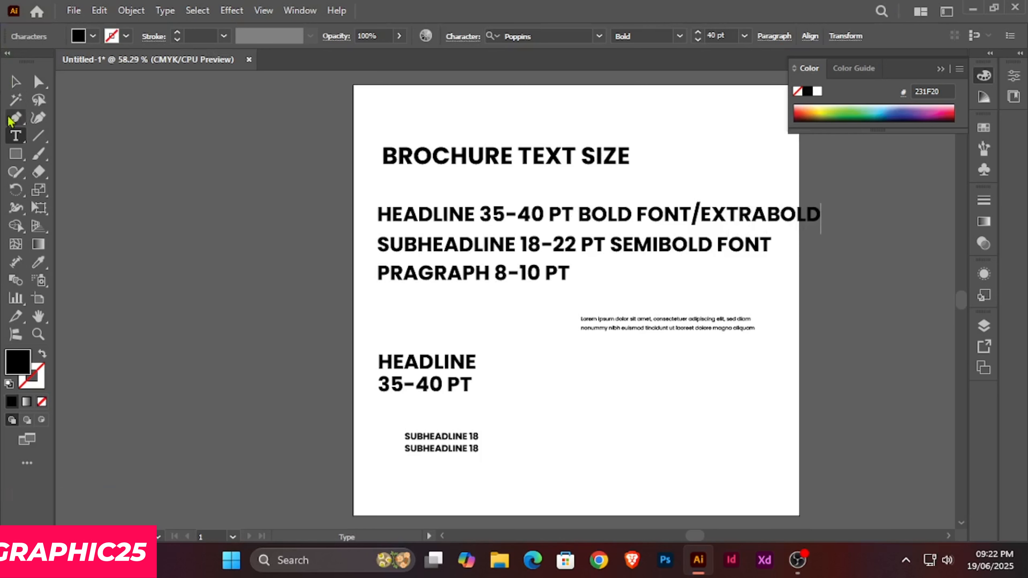
{"action": "left_click", "coordinate": [14, 83]}
{"action": "left_click", "coordinate": [854, 351]}
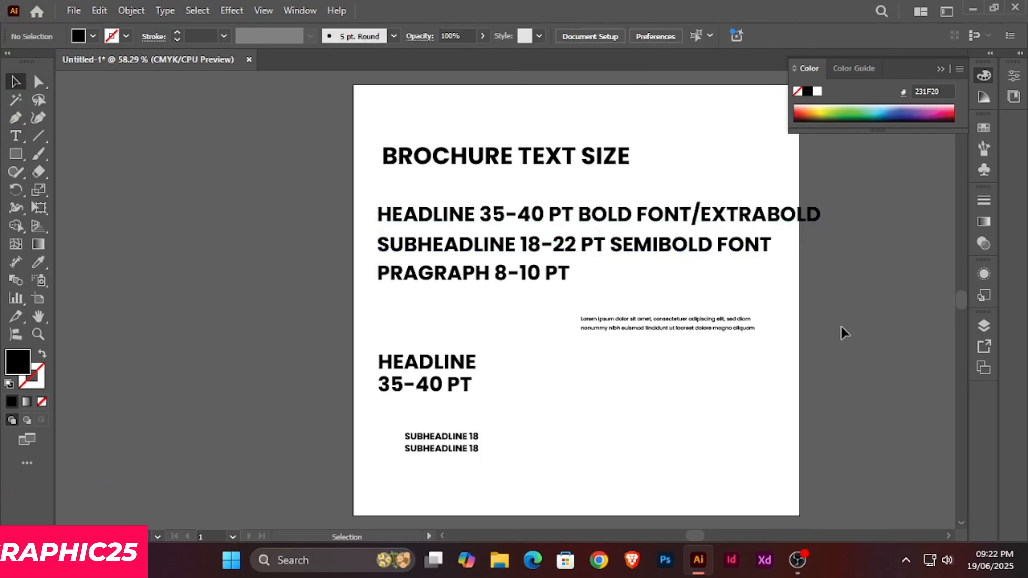
Step: Extend the artboard's right side to a width of about 966 pt so the HEADLINE line fits inside it
{"action": "key", "text": "space"}
{"action": "left_click_drag", "start_coordinate": [840, 332], "coordinate": [713, 311]}
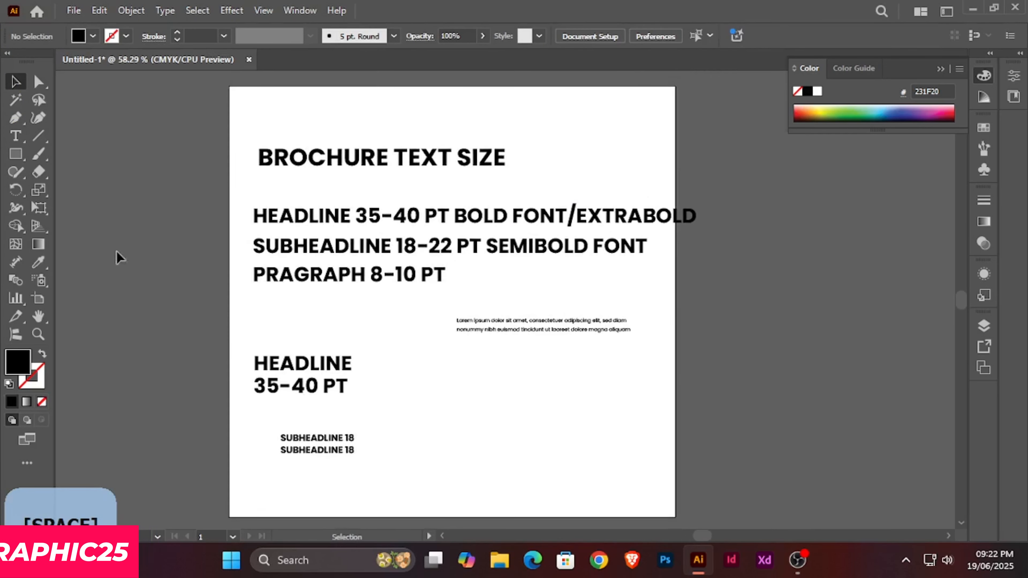
{"action": "left_click", "coordinate": [38, 299]}
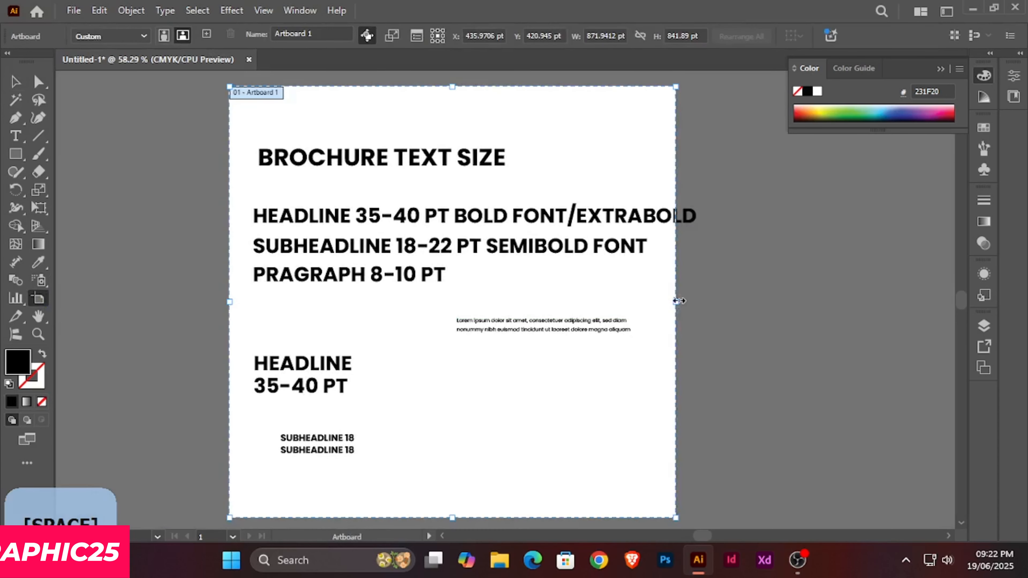
{"action": "left_click_drag", "start_coordinate": [675, 302], "coordinate": [724, 302]}
{"action": "left_click", "coordinate": [16, 82]}
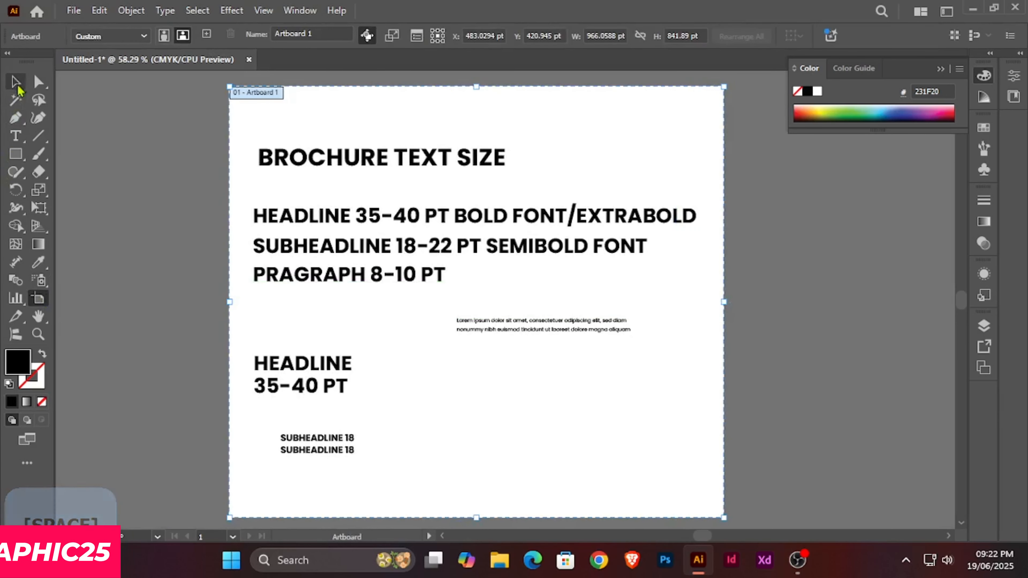
Step: Append REGULAR FONT/LIGHT to the end of the PRAGRAPH 8-10 PT line and deselect the text
{"action": "left_click", "coordinate": [15, 136]}
{"action": "left_click", "coordinate": [445, 278]}
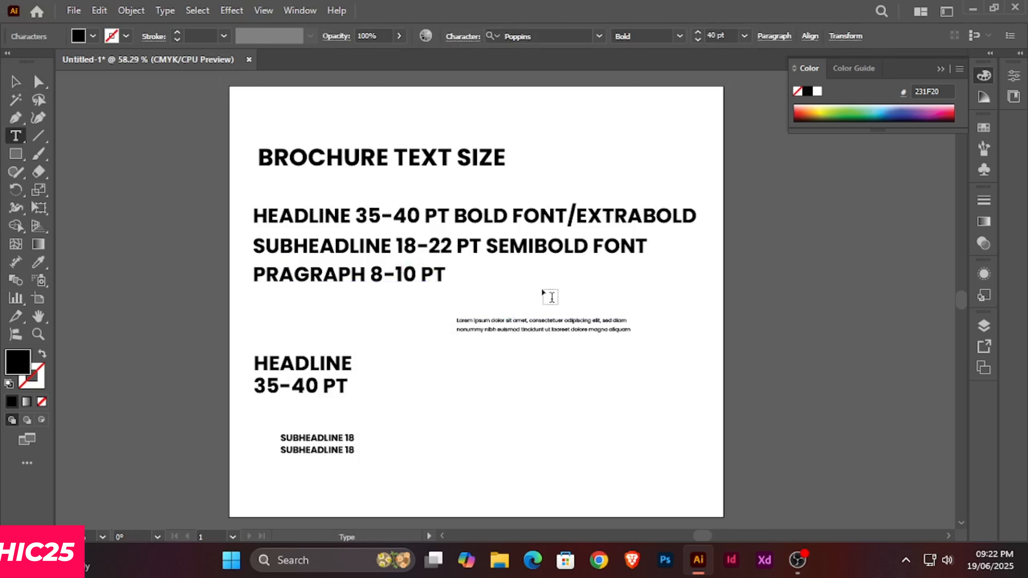
{"action": "type", "text": "REGU"}
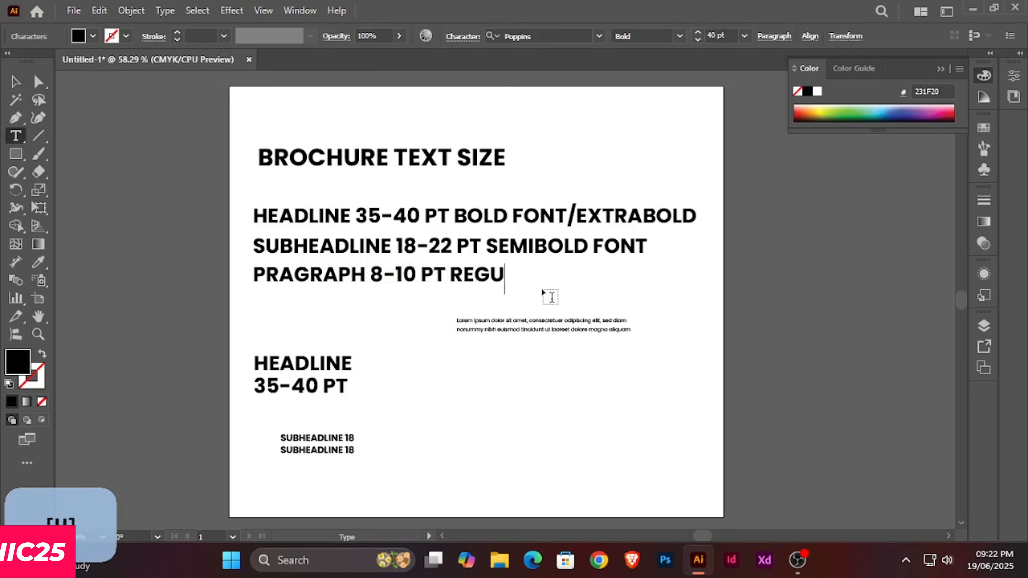
{"action": "type", "text": "LAR F"}
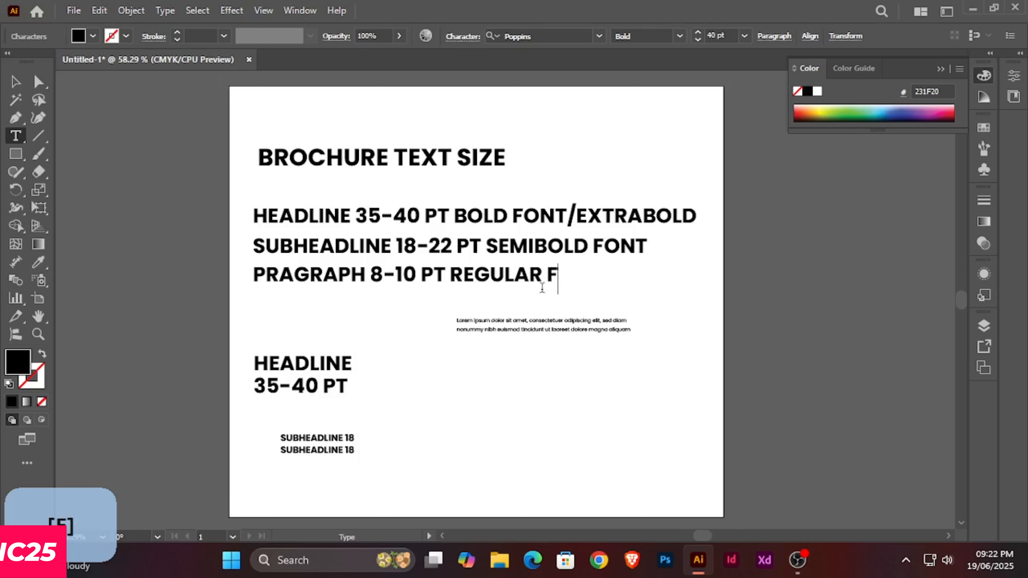
{"action": "type", "text": "ONT"}
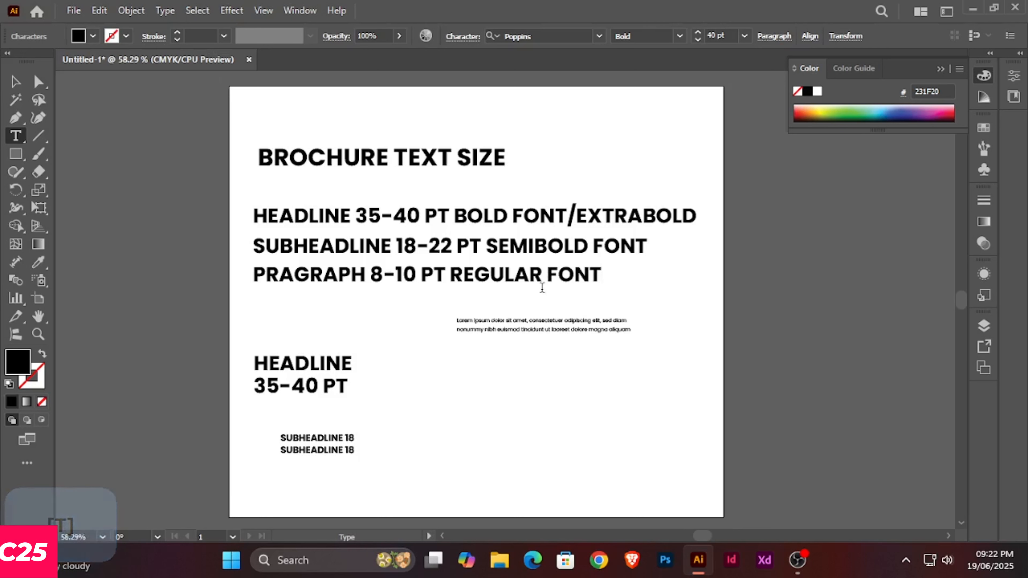
{"action": "left_click", "coordinate": [684, 37]}
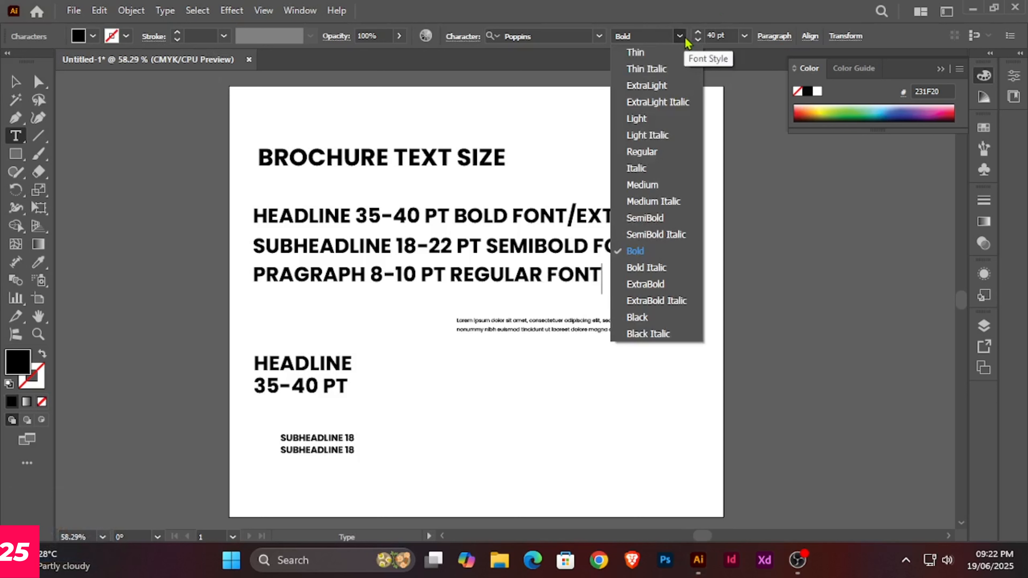
{"action": "left_click", "coordinate": [684, 37]}
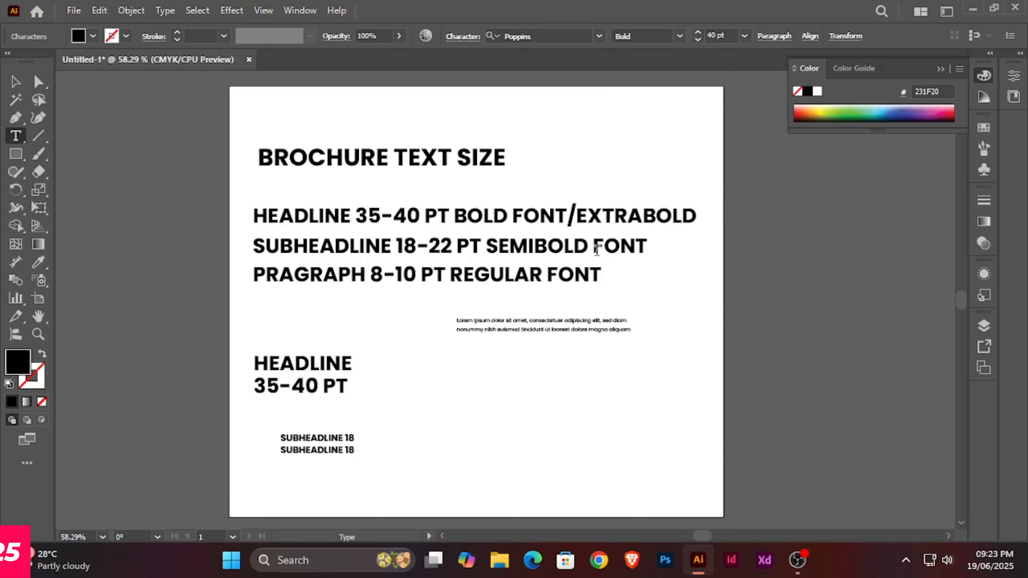
{"action": "type", "text": "/LIGHT"}
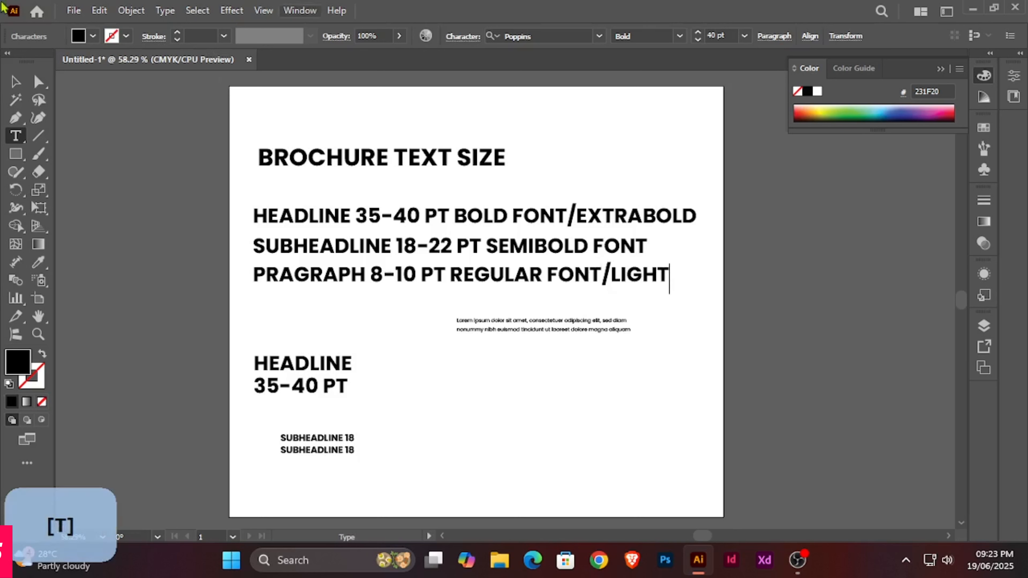
{"action": "left_click", "coordinate": [16, 81]}
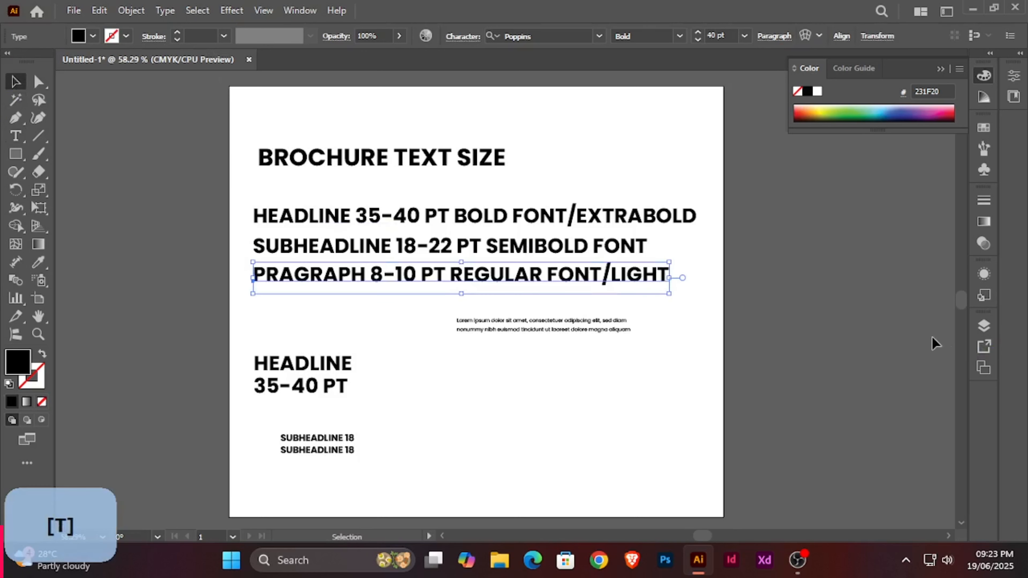
{"action": "left_click", "coordinate": [925, 335]}
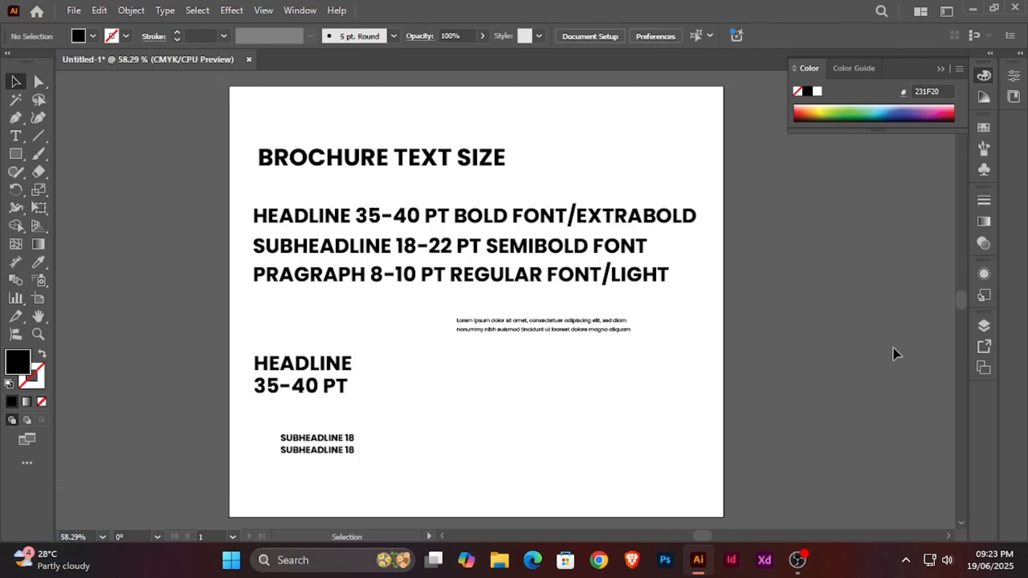